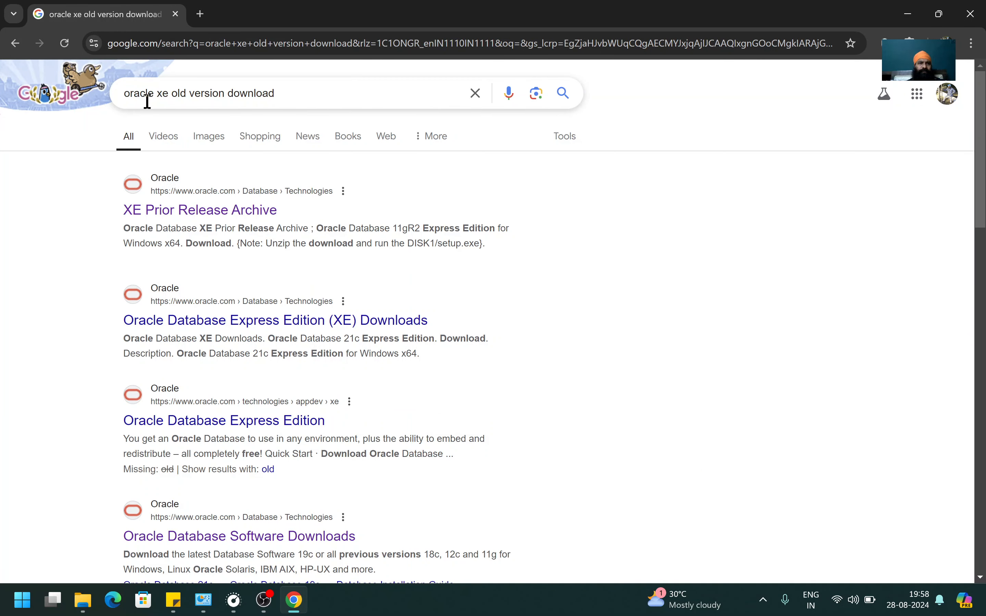
Review the search suggestions for 'oracle xe old version download' and return to the results list.
{"action": "left_click", "coordinate": [150, 96]}
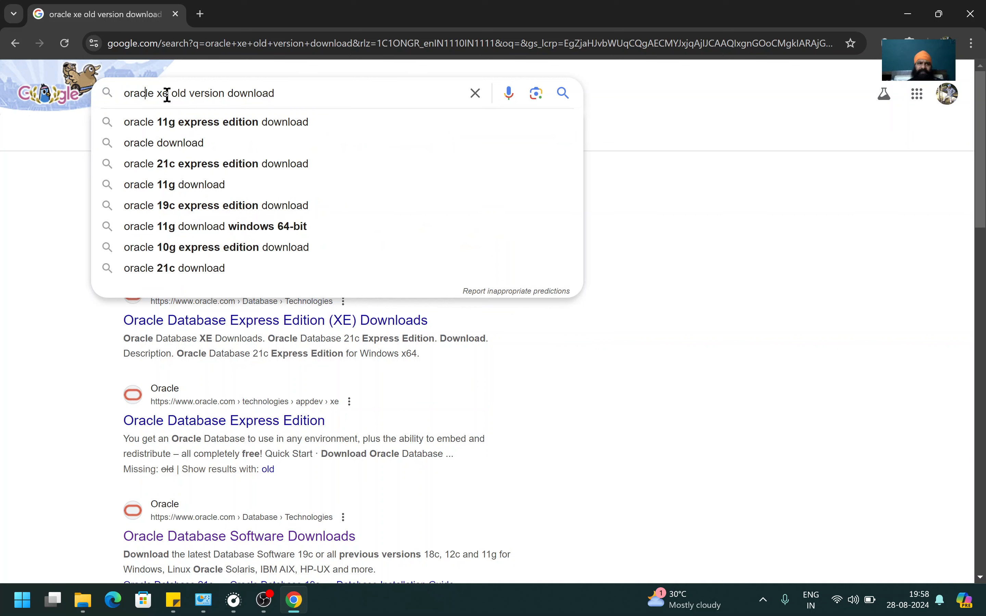
{"action": "left_click", "coordinate": [25, 228]}
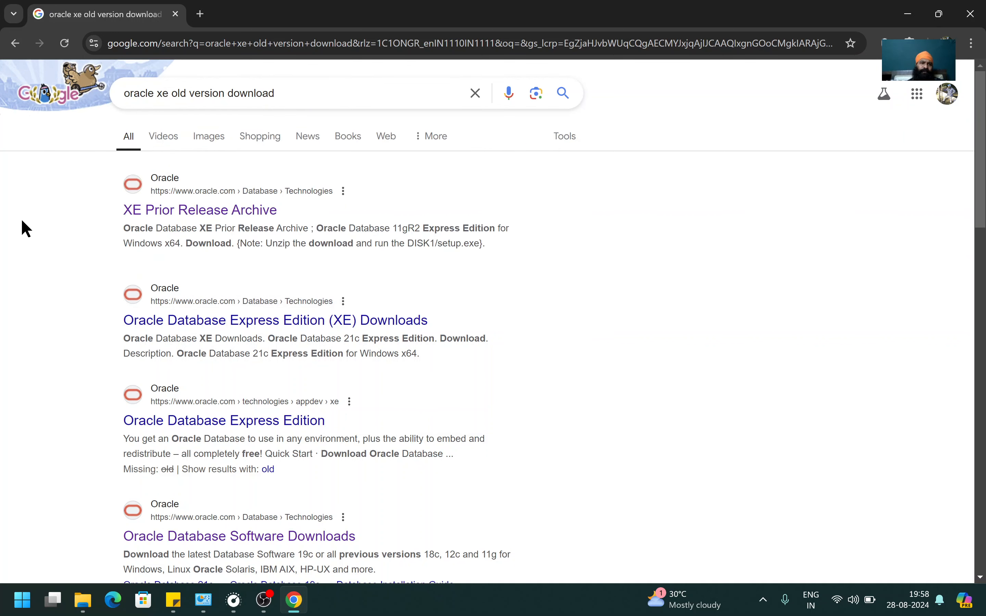
Open the XE Prior Release Archive page and dismiss the country-site suggestion.
{"action": "left_click", "coordinate": [184, 212]}
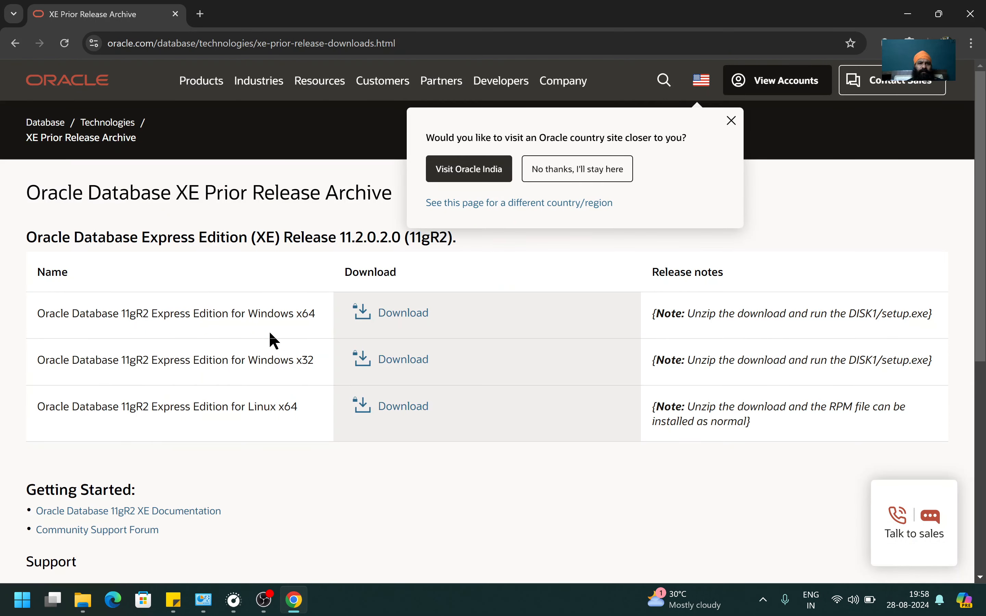
{"action": "left_click", "coordinate": [731, 120]}
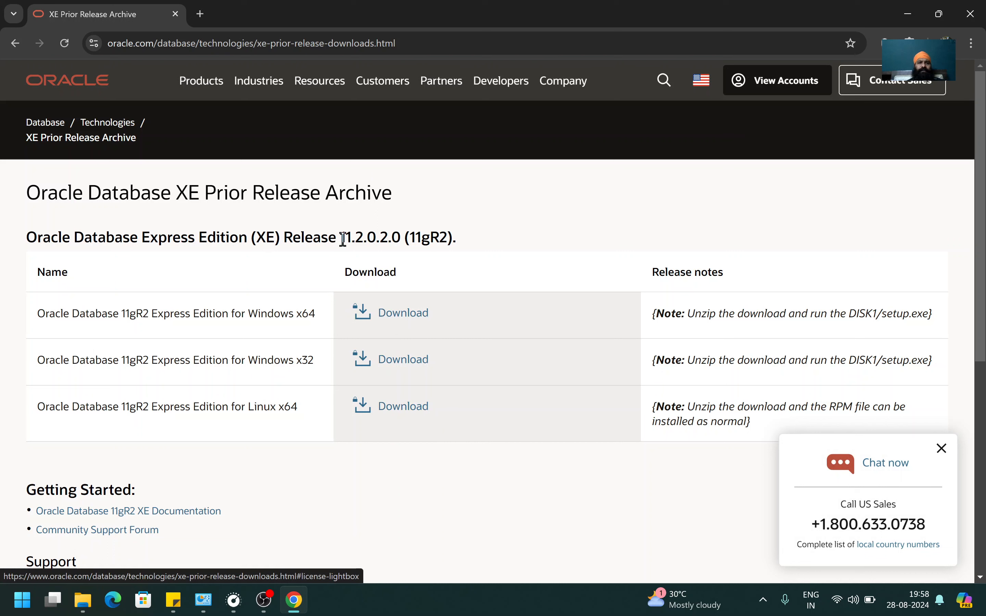
{"action": "left_click_drag", "start_coordinate": [343, 235], "coordinate": [378, 241]}
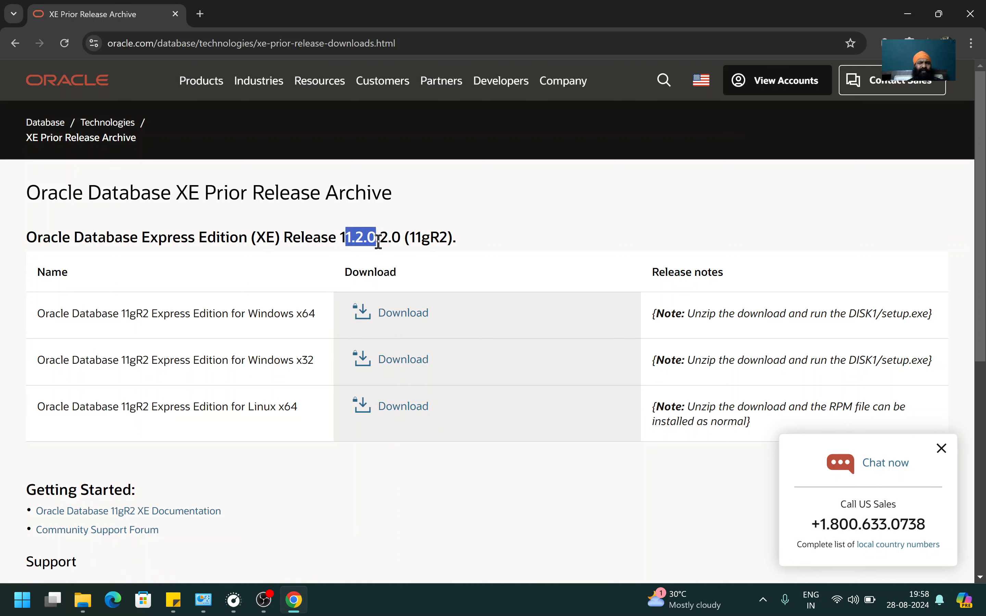
{"action": "left_click", "coordinate": [332, 238]}
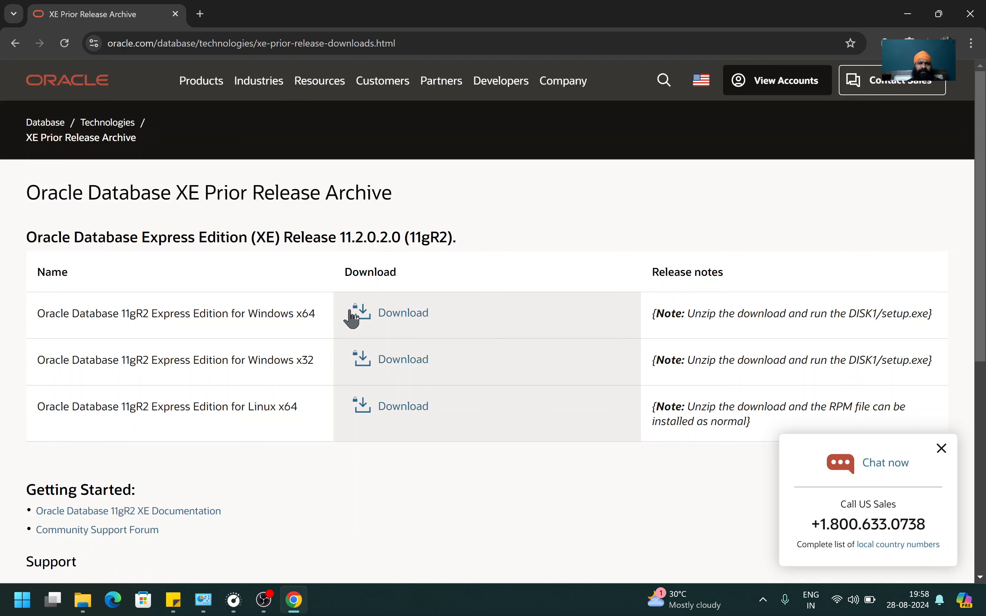
Accept the license agreement and request the OracleXE112_Win64.zip download for Windows x64.
{"action": "left_click", "coordinate": [393, 315]}
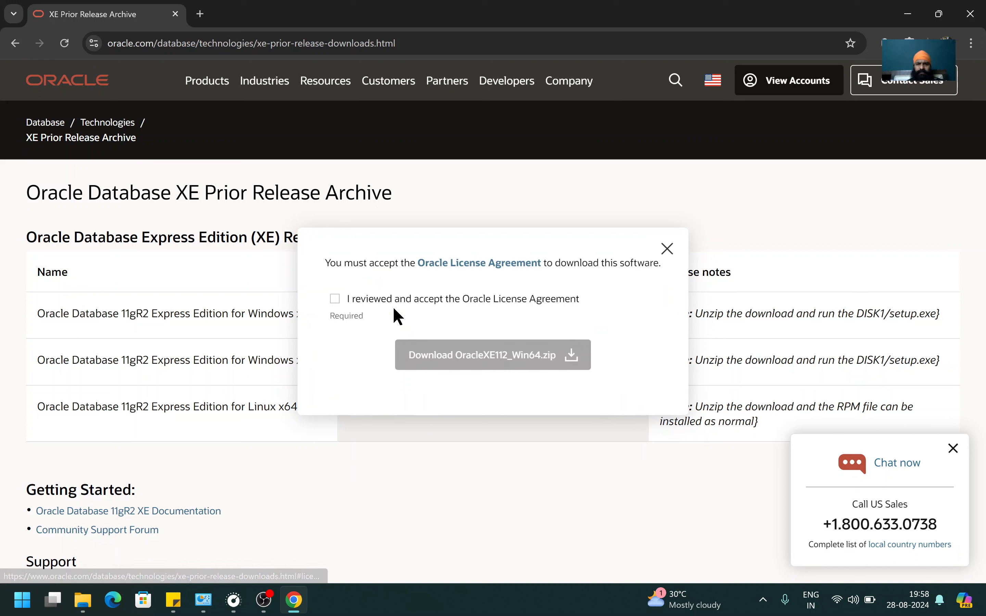
{"action": "left_click", "coordinate": [332, 303]}
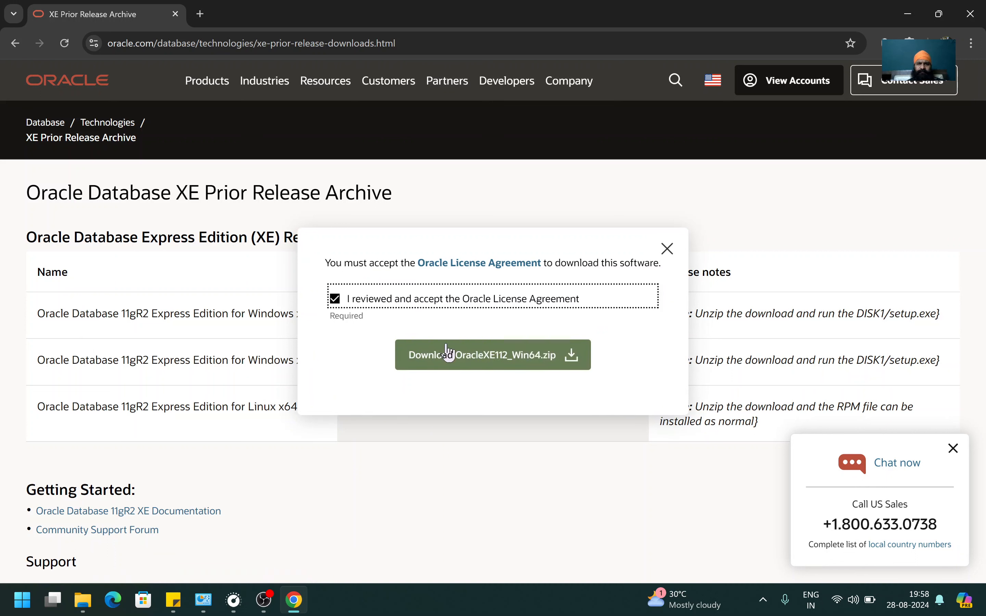
{"action": "left_click", "coordinate": [498, 360]}
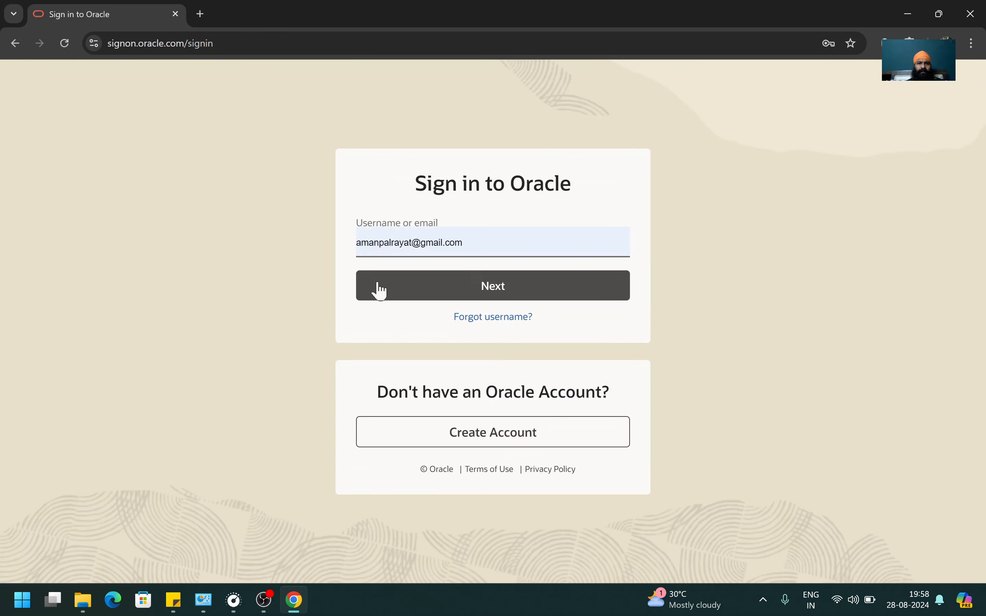
Sign in with the Oracle account and check the OracleXE112_Win64.zip download progress.
{"action": "left_click", "coordinate": [445, 295]}
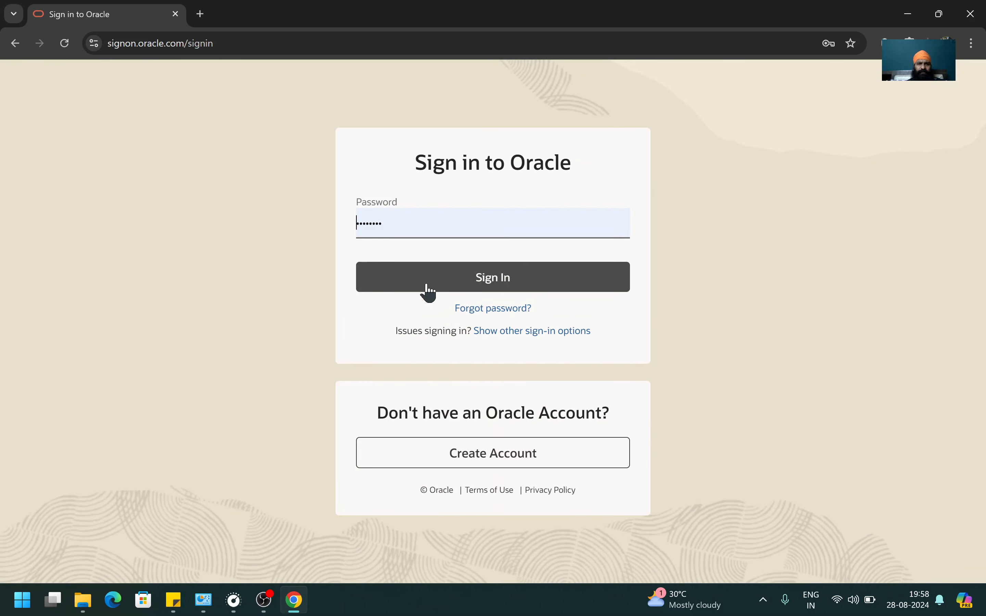
{"action": "left_click", "coordinate": [426, 285]}
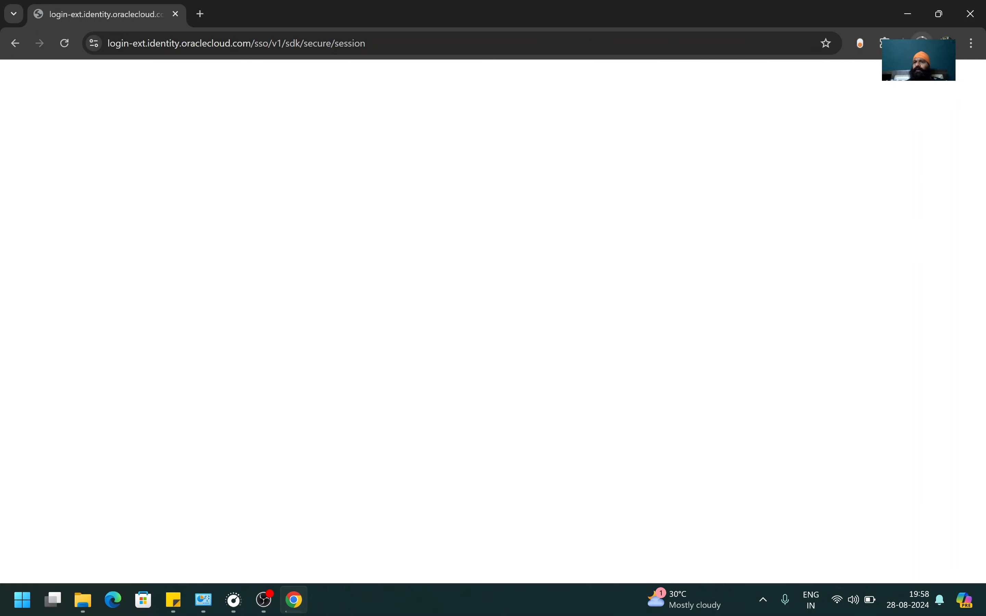
{"action": "left_click", "coordinate": [922, 41]}
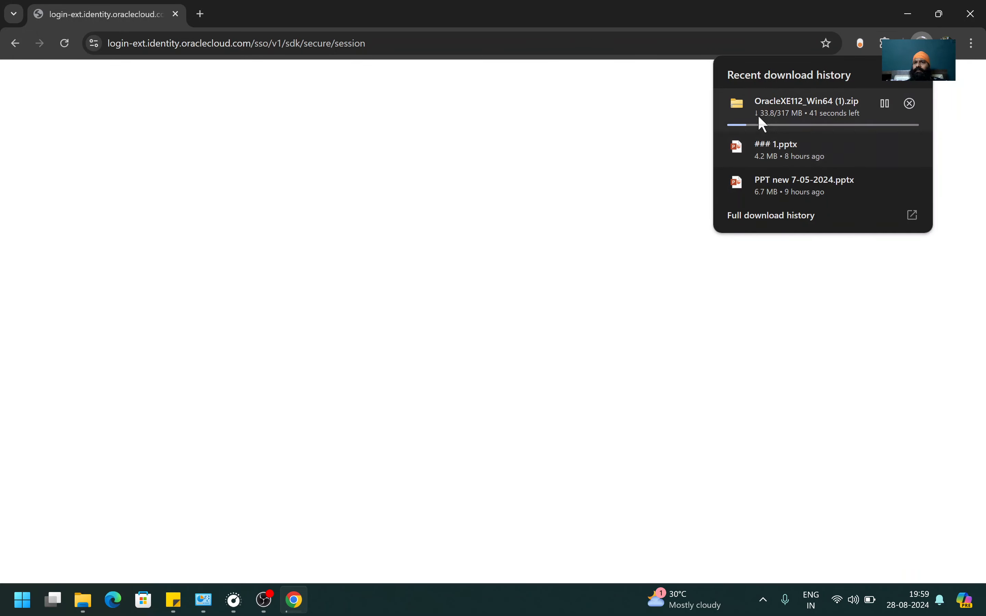
Open Chrome's download history and wait for OracleXE112_Win64 (1).zip to finish at 317 MB.
{"action": "key", "text": "ctrl+j"}
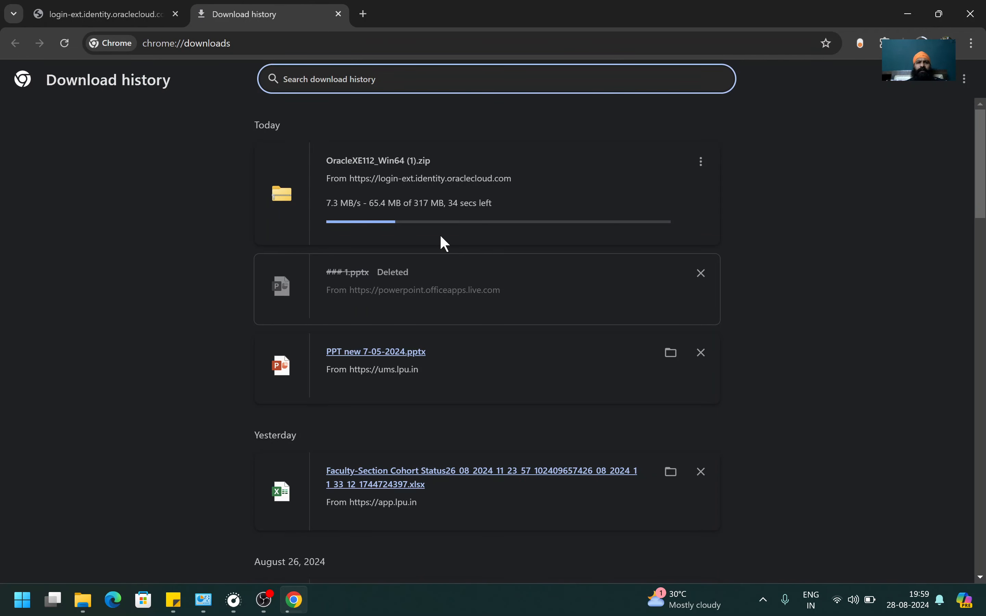
{"action": "left_click_drag", "start_coordinate": [414, 206], "coordinate": [433, 204]}
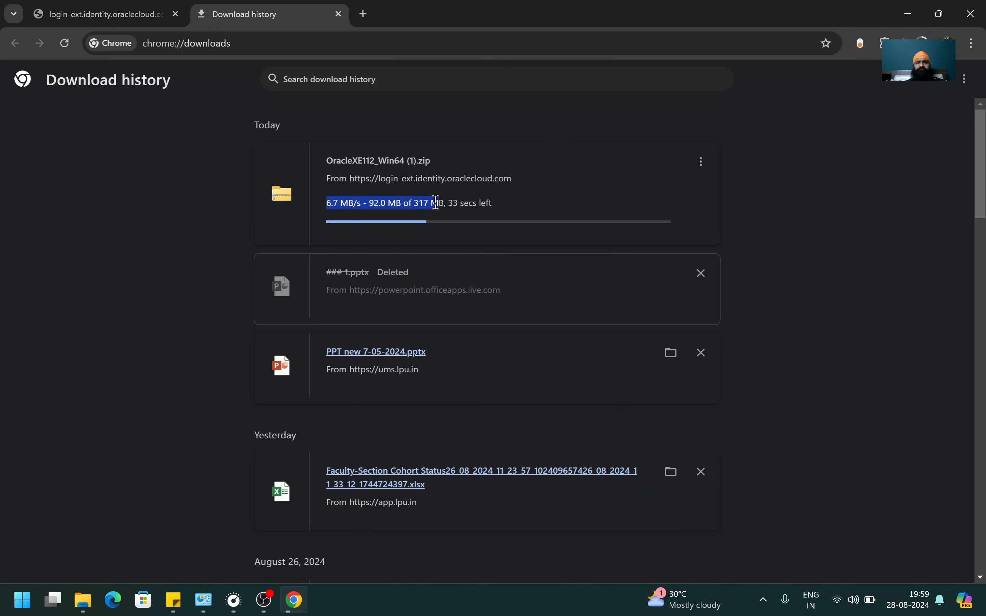
{"action": "left_click", "coordinate": [434, 203]}
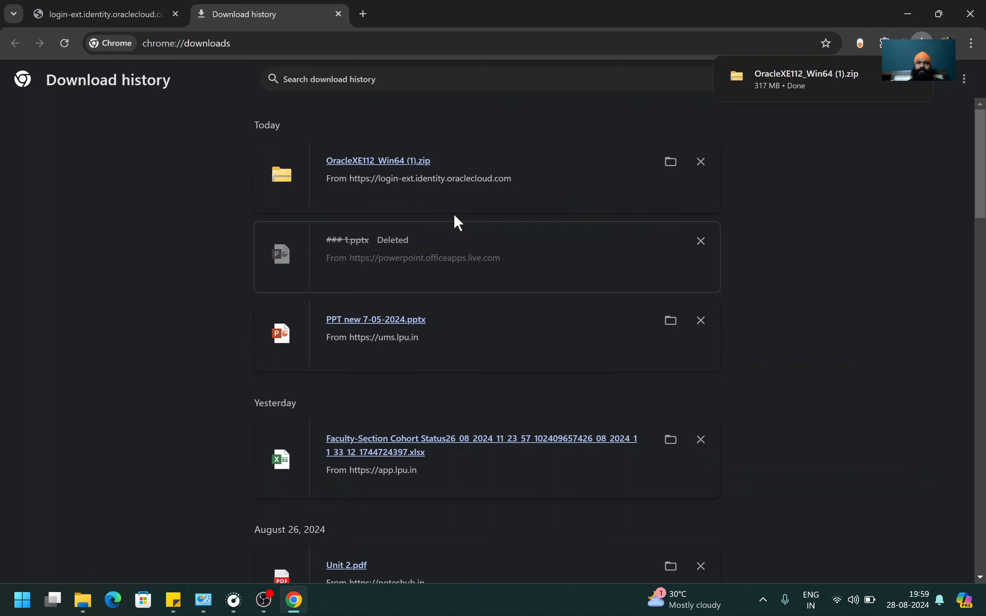
Extract OracleXE112_Win64 (1).zip into the suggested OracleXE112_Win64 (1) folder.
{"action": "left_click", "coordinate": [882, 79]}
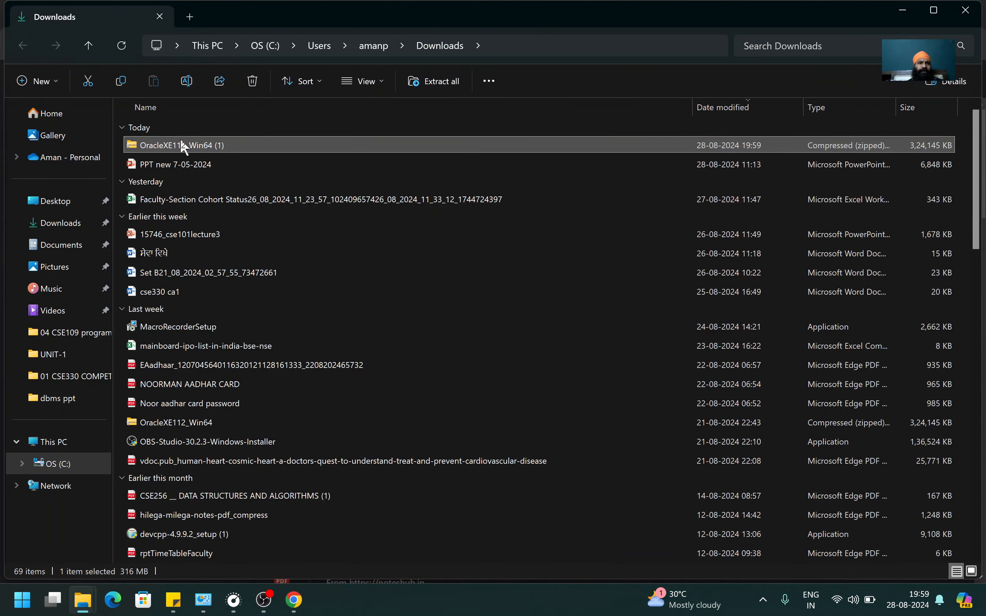
{"action": "right_click", "coordinate": [181, 141]}
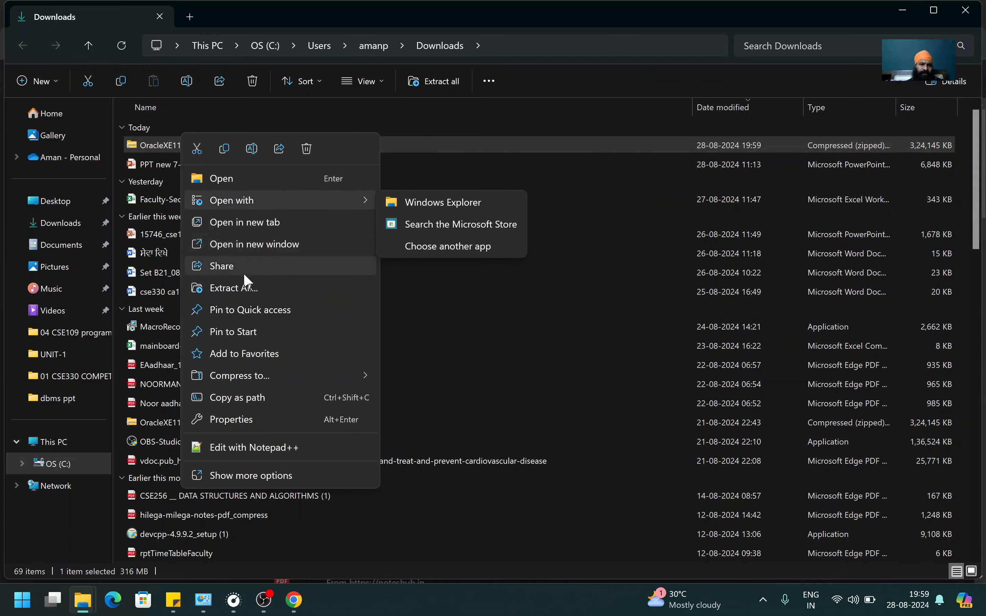
{"action": "left_click", "coordinate": [247, 289]}
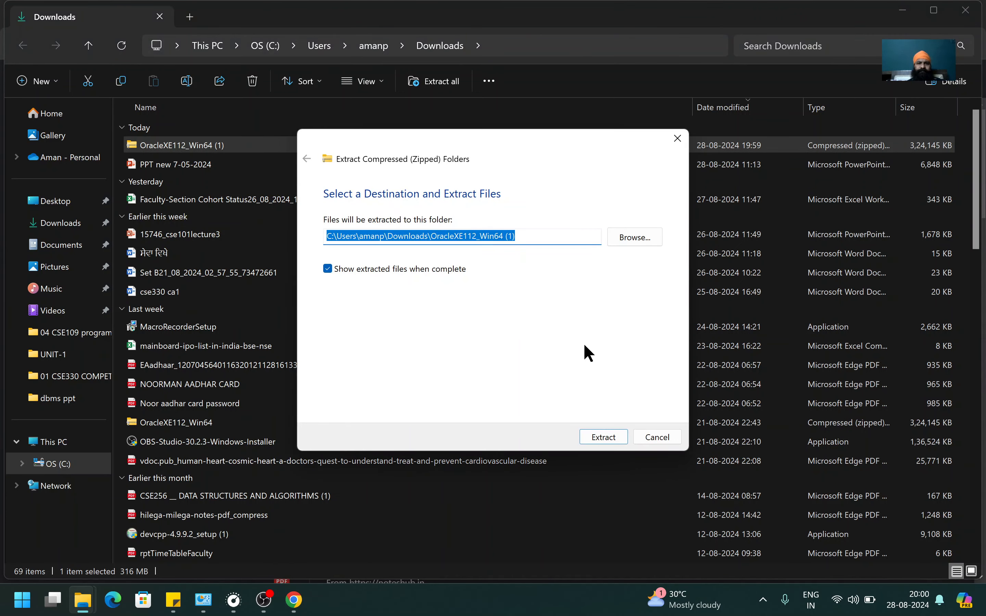
{"action": "left_click", "coordinate": [609, 441]}
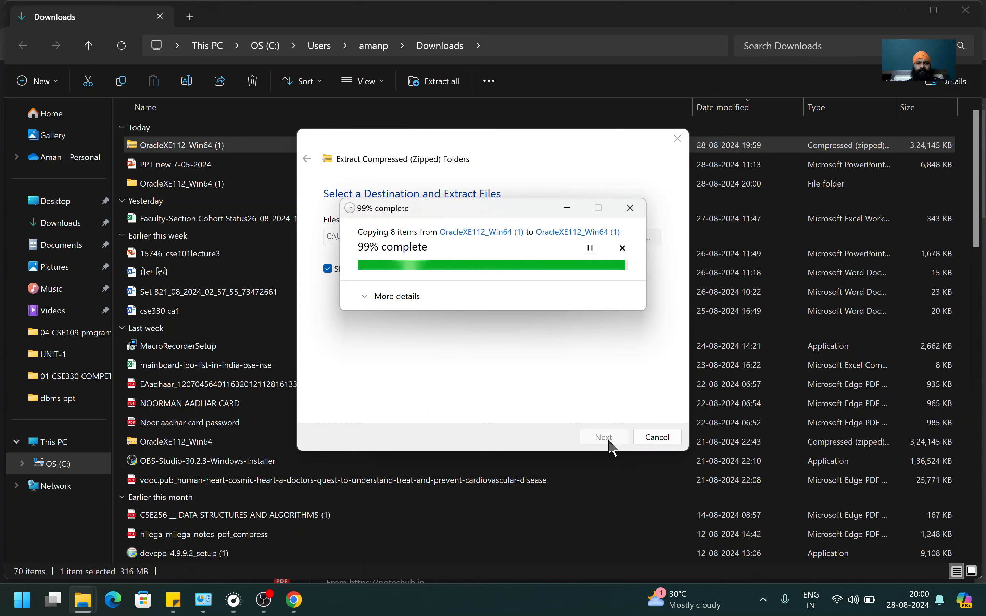
{"action": "left_click", "coordinate": [368, 295]}
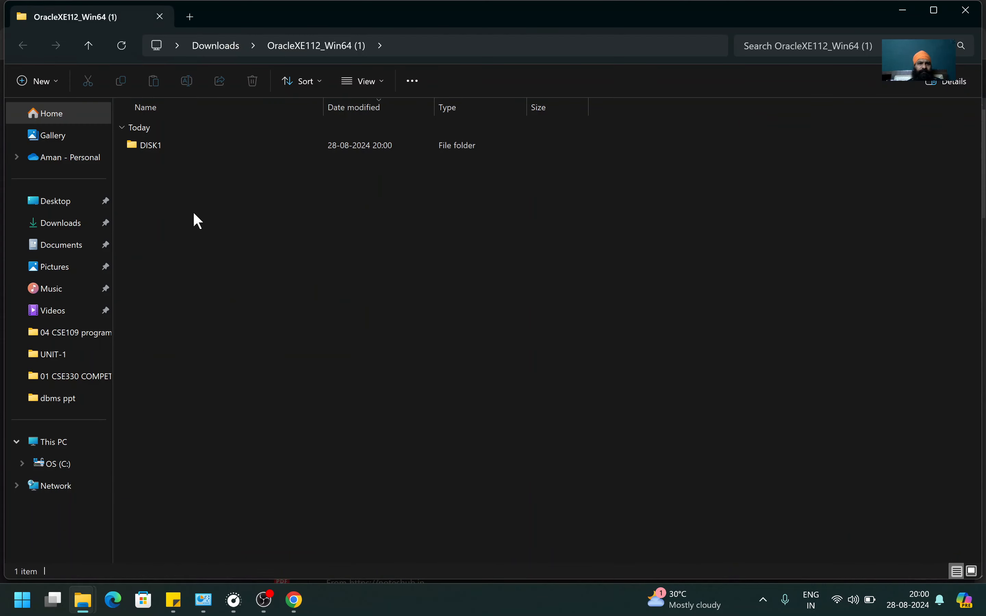
Open the DISK1 folder and launch setup to start the Oracle XE 11g install wizard.
{"action": "left_click", "coordinate": [162, 143]}
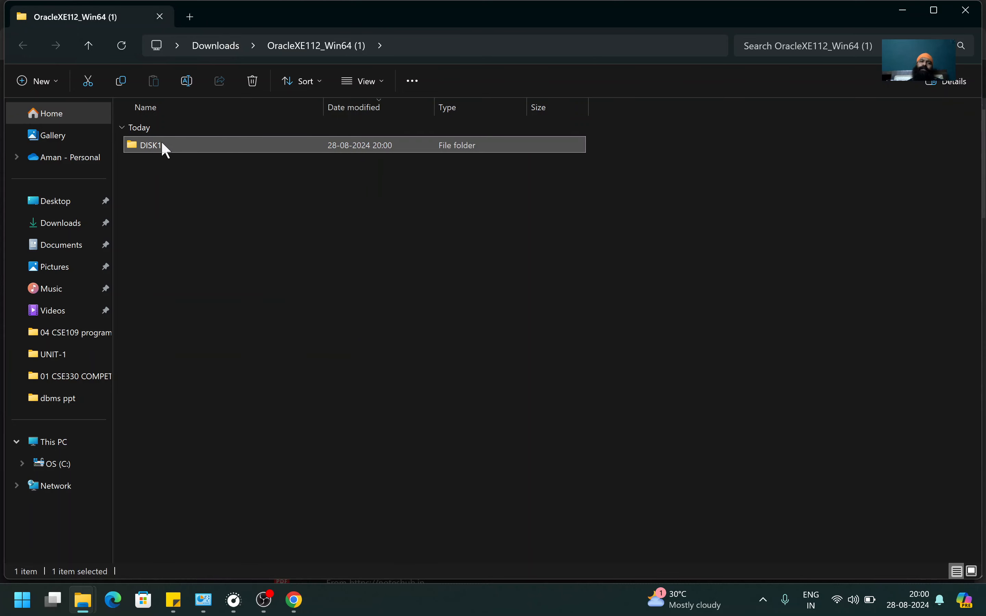
{"action": "double_click", "coordinate": [163, 144]}
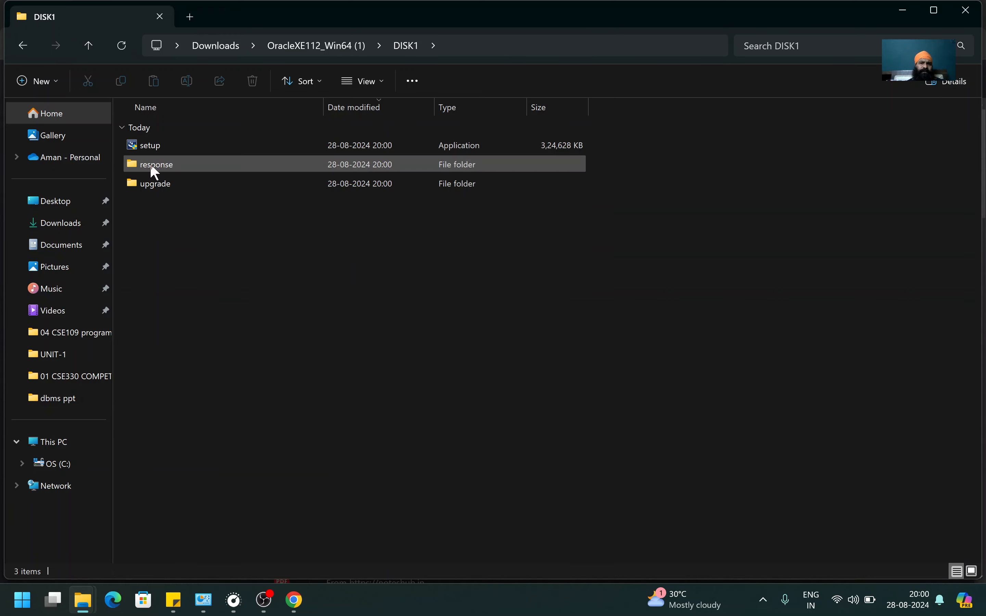
{"action": "mouse_move", "coordinate": [157, 152]}
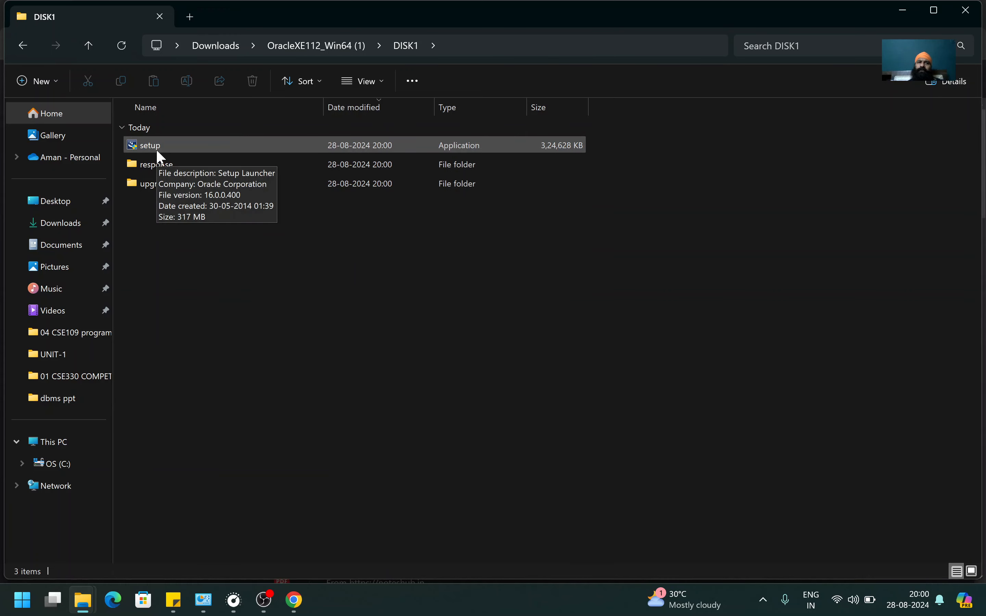
{"action": "double_click", "coordinate": [157, 151]}
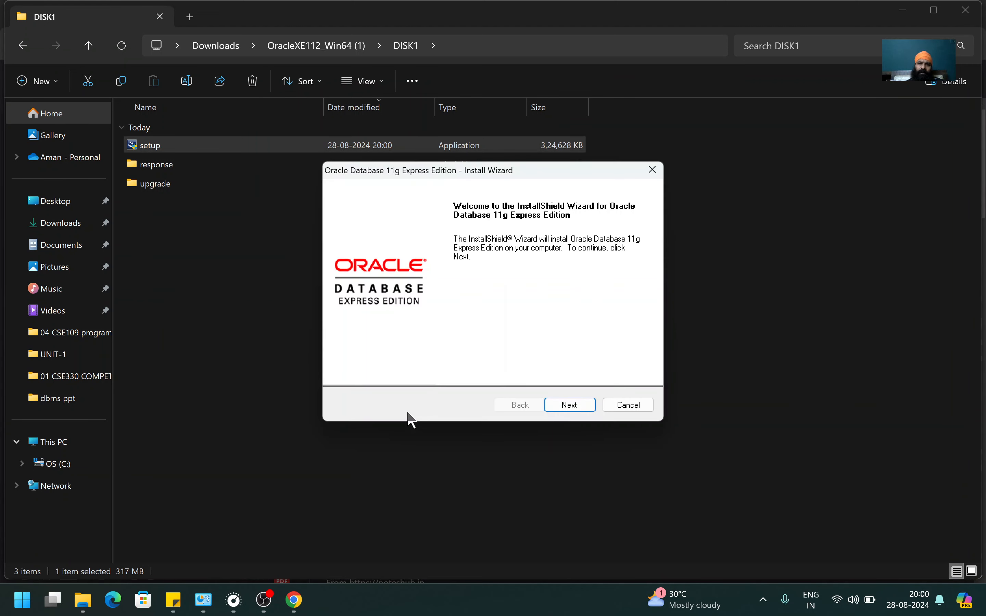
Accept the license agreement and keep C:\oraclexe\ as the install location.
{"action": "left_click", "coordinate": [571, 405]}
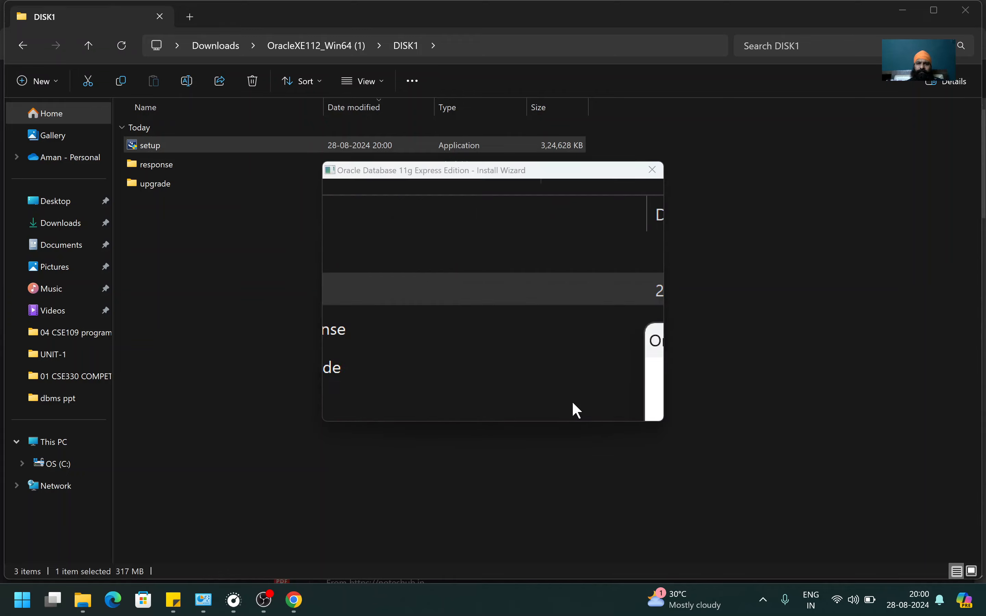
{"action": "left_click", "coordinate": [397, 353]}
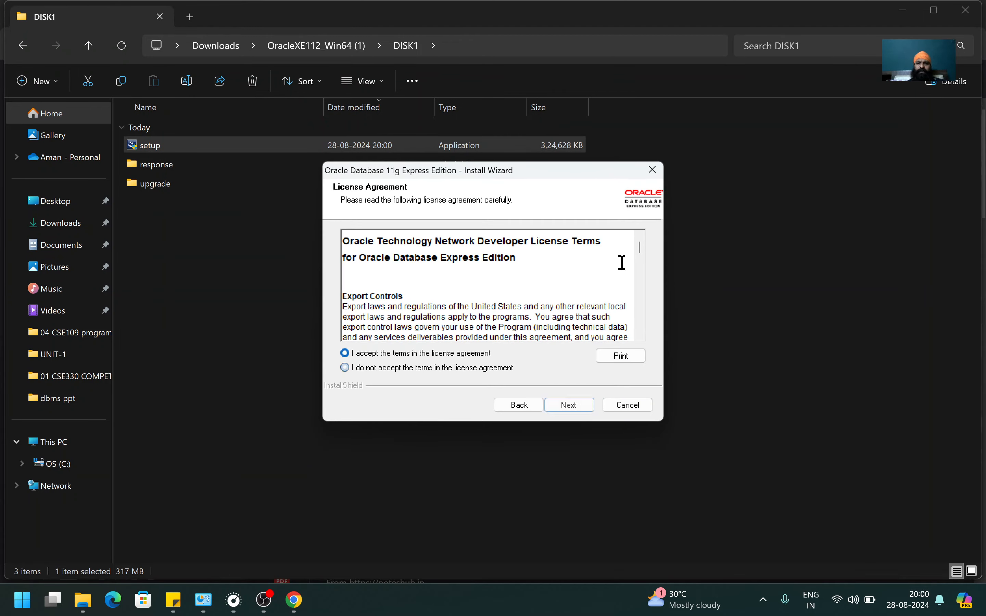
{"action": "left_click_drag", "start_coordinate": [639, 246], "coordinate": [634, 377]}
{"action": "left_click", "coordinate": [571, 406]}
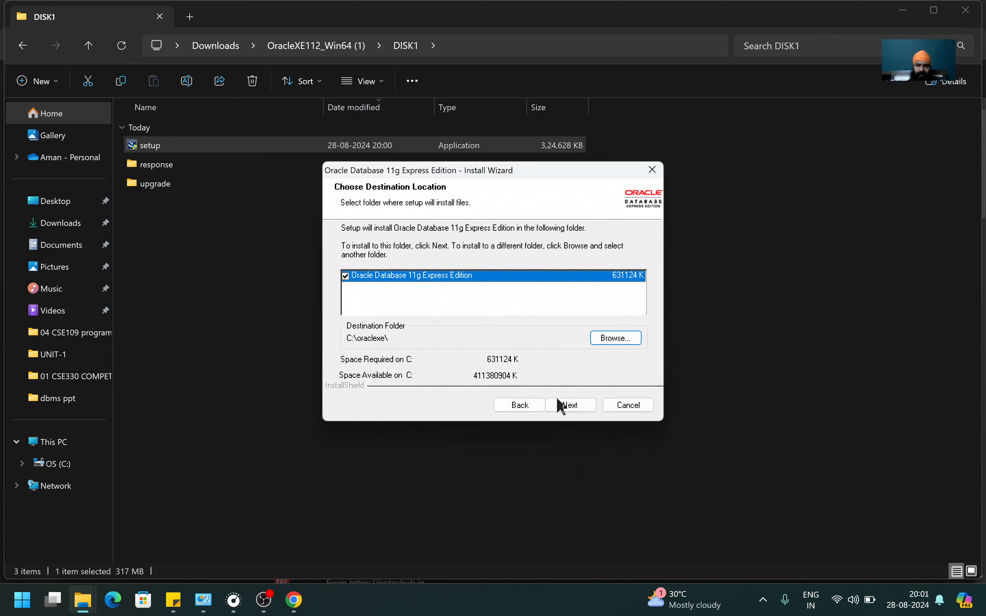
{"action": "left_click", "coordinate": [569, 405]}
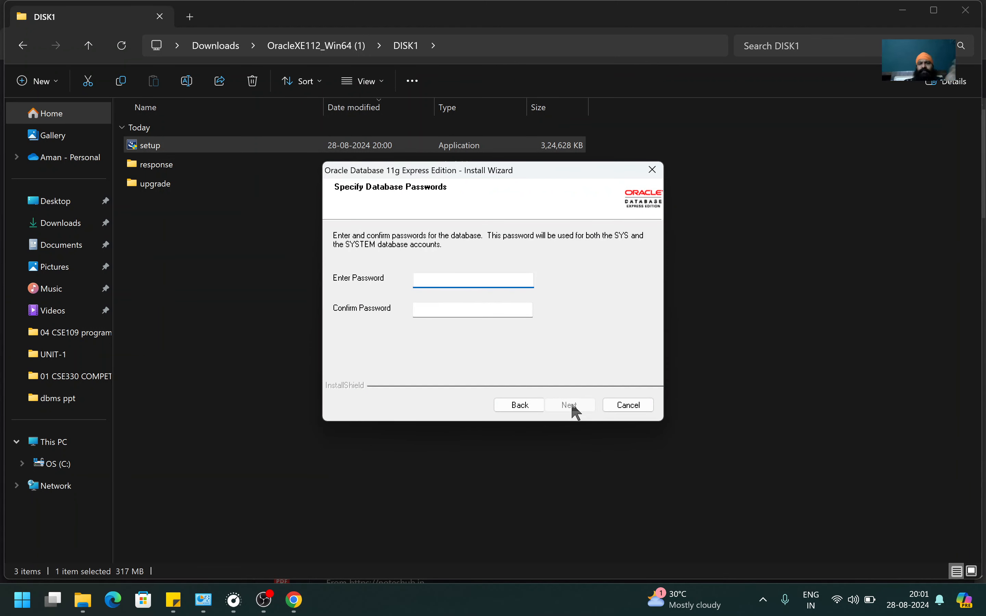
Enter and confirm the SYS/SYSTEM database password, then start the installation.
{"action": "type", "text": "sy"}
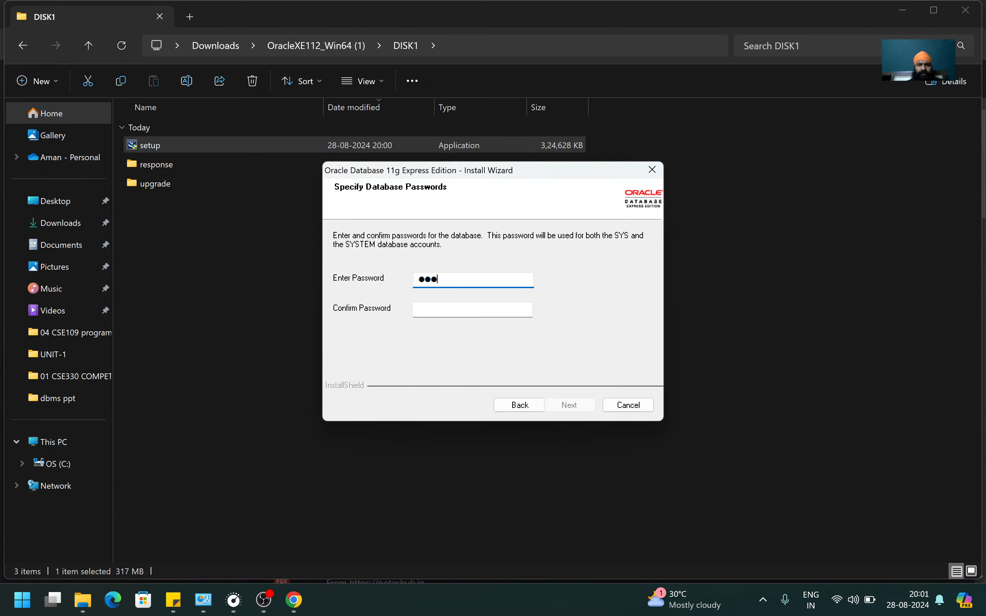
{"action": "type", "text": "s"}
{"action": "key", "text": "Tab"}
{"action": "type", "text": "sys"}
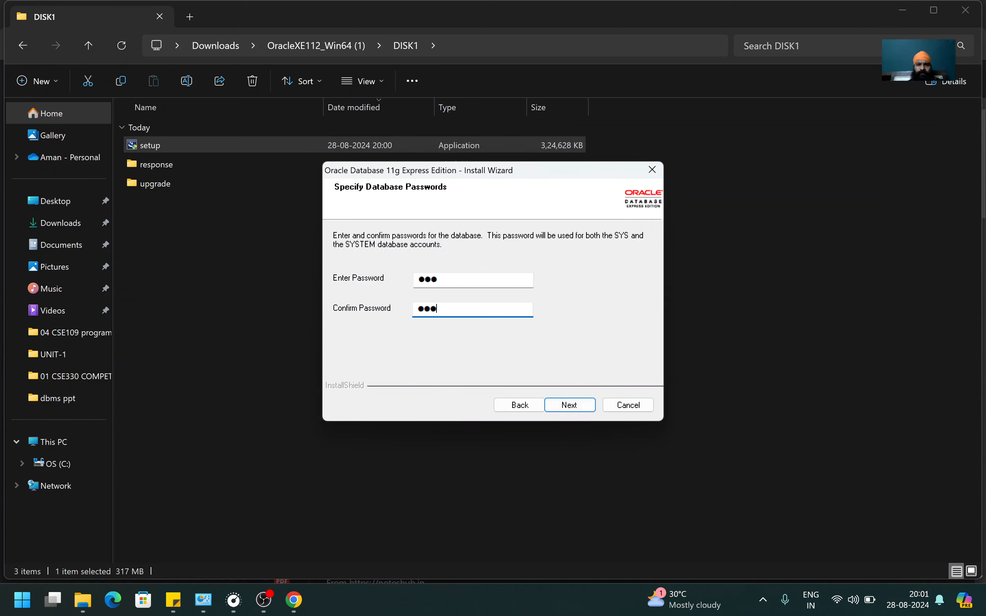
{"action": "left_click", "coordinate": [577, 407]}
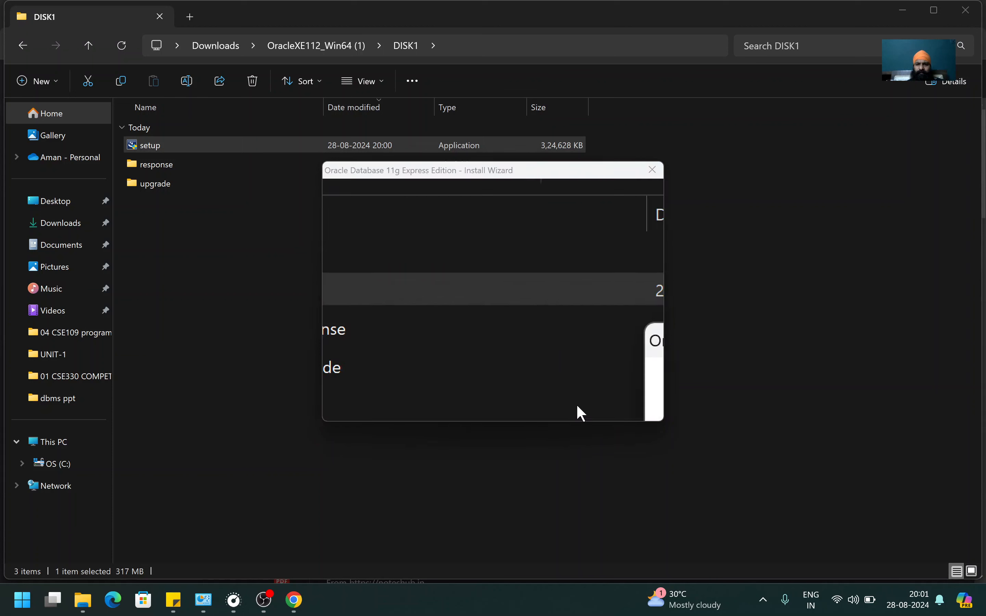
{"action": "left_click", "coordinate": [579, 409]}
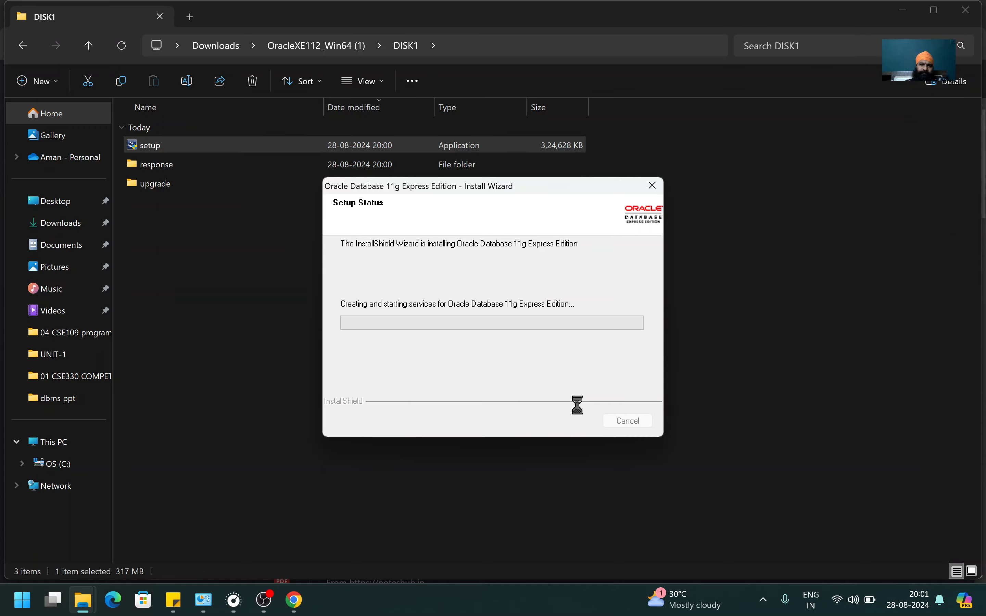
Minimize the DISK1, Downloads, browser and Videos windows so only the installer remains.
{"action": "left_click", "coordinate": [903, 12]}
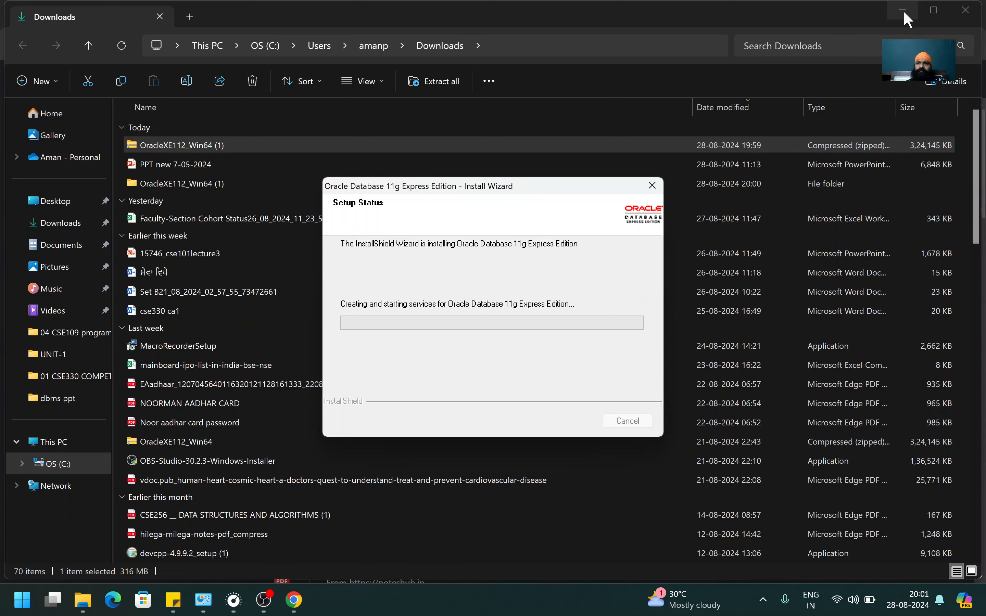
{"action": "left_click", "coordinate": [904, 15]}
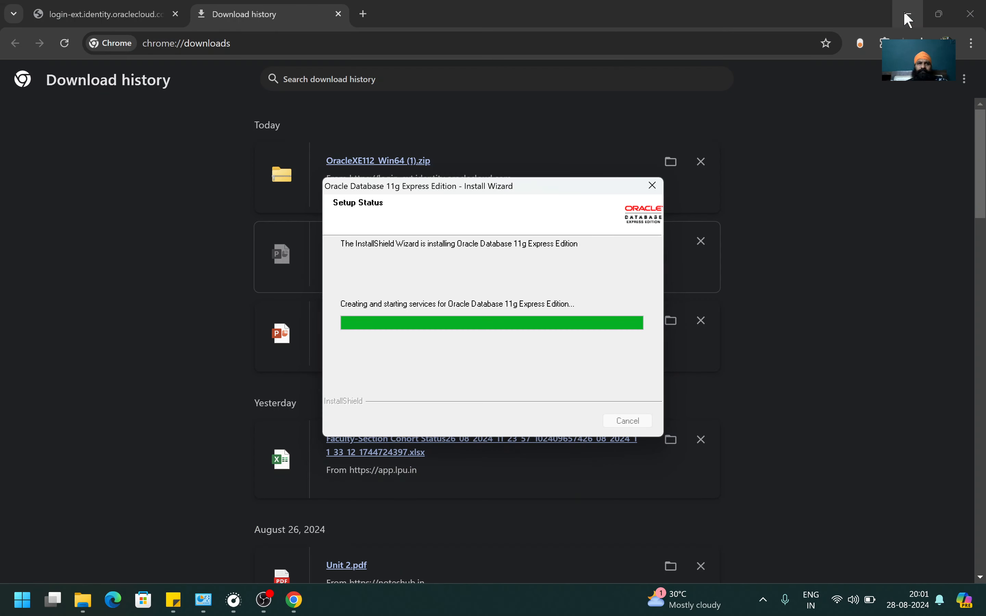
{"action": "left_click", "coordinate": [908, 18]}
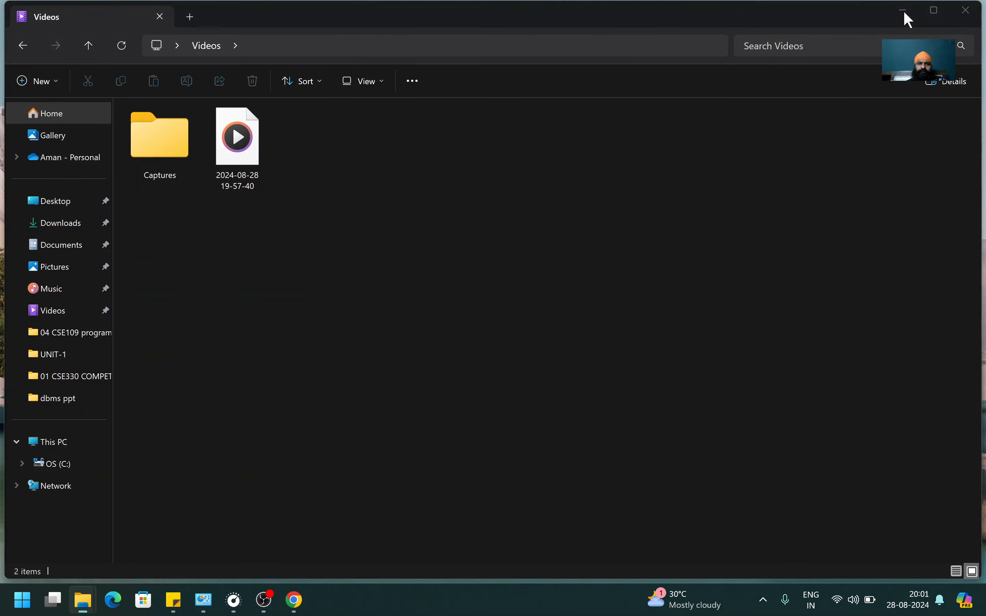
{"action": "left_click", "coordinate": [906, 15]}
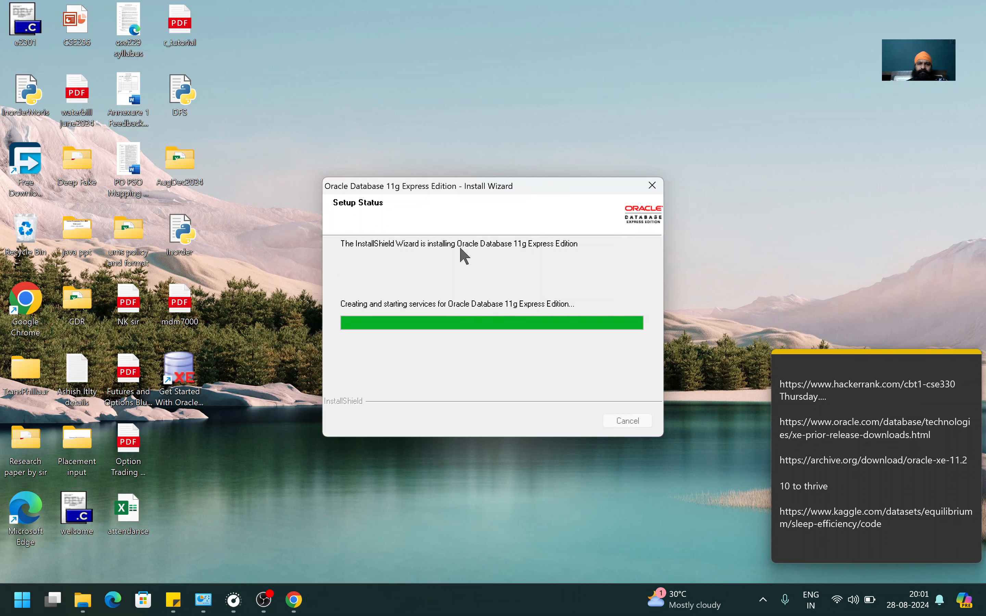
Move the installer dialog up and to the left while the database configures.
{"action": "left_click_drag", "start_coordinate": [481, 190], "coordinate": [408, 141]}
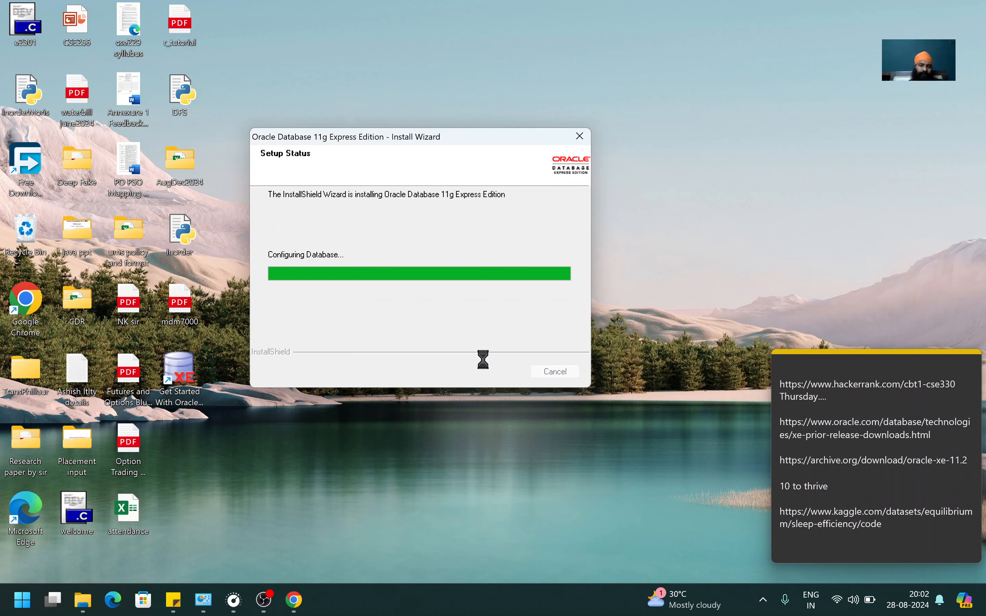
Close Control Panel, finish the completed Oracle XE install wizard, and open the Start menu.
{"action": "mouse_move", "coordinate": [203, 599]}
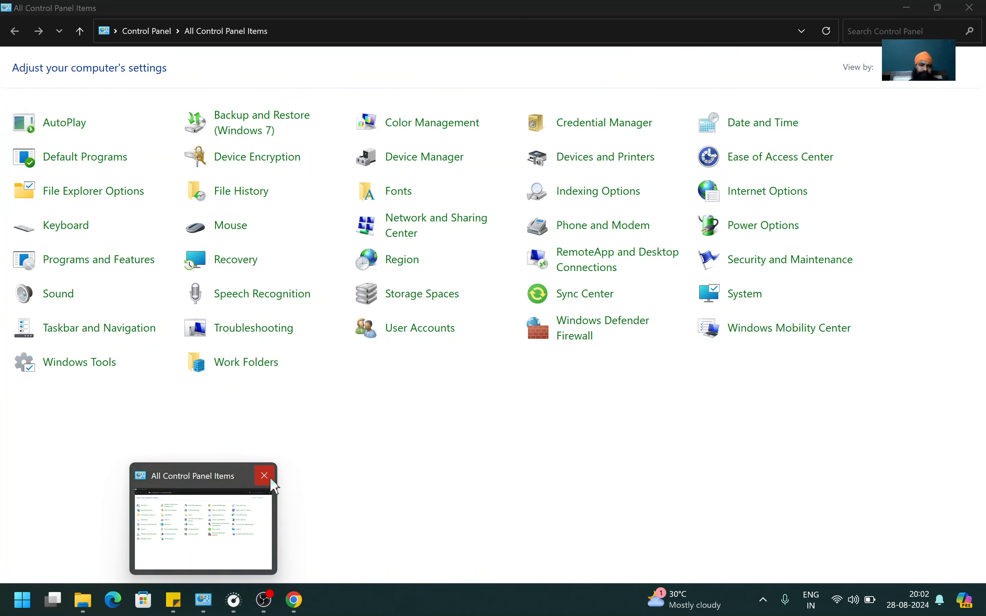
{"action": "left_click", "coordinate": [264, 475]}
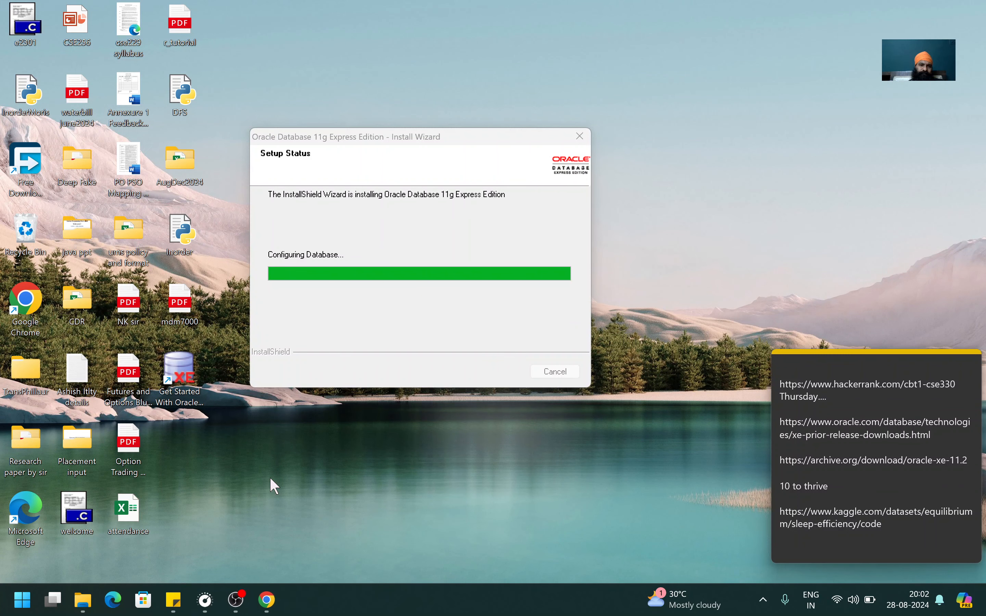
{"action": "left_click_drag", "start_coordinate": [390, 145], "coordinate": [475, 129]}
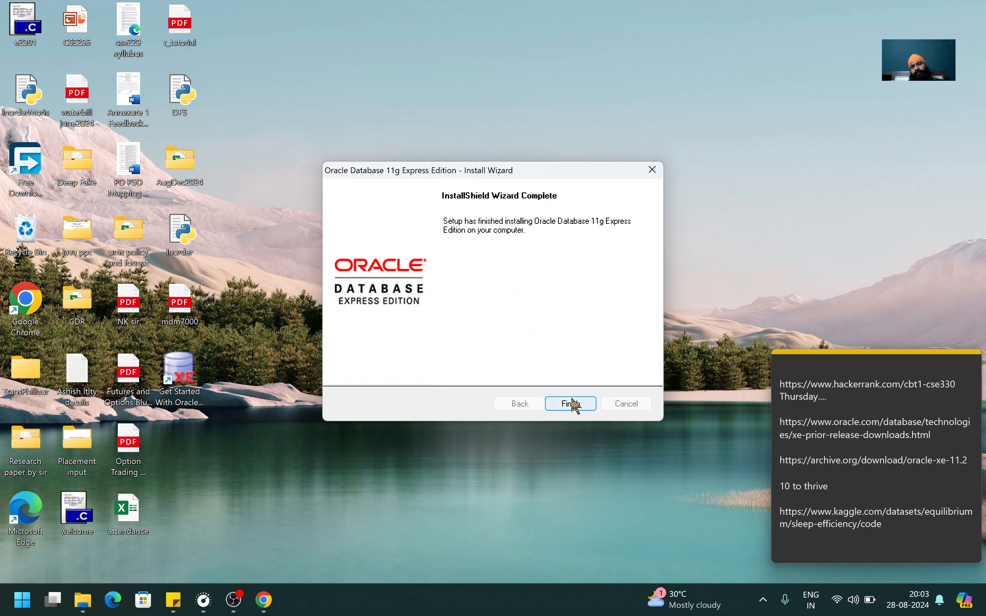
{"action": "left_click", "coordinate": [574, 405]}
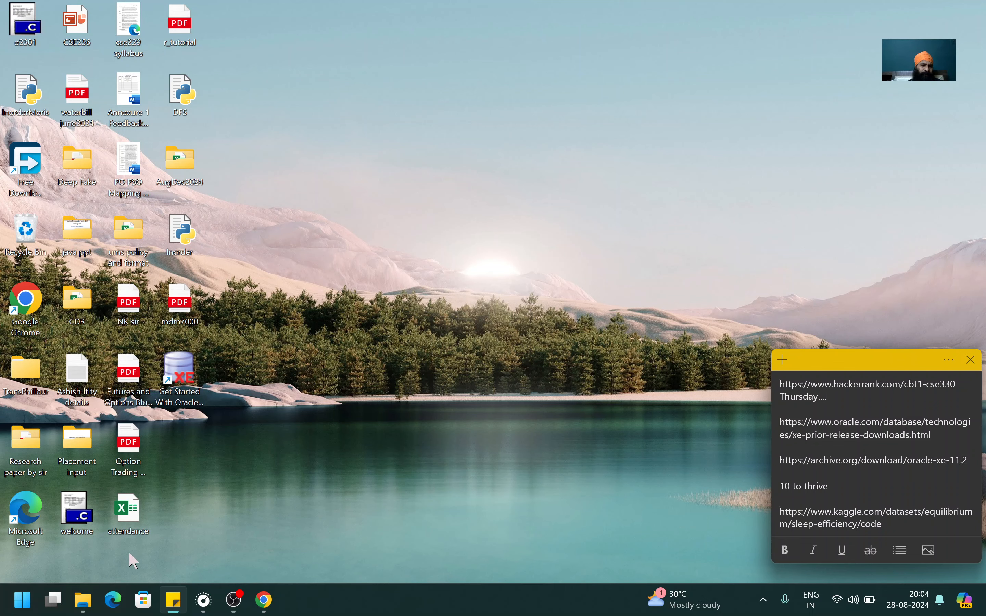
{"action": "left_click", "coordinate": [21, 605]}
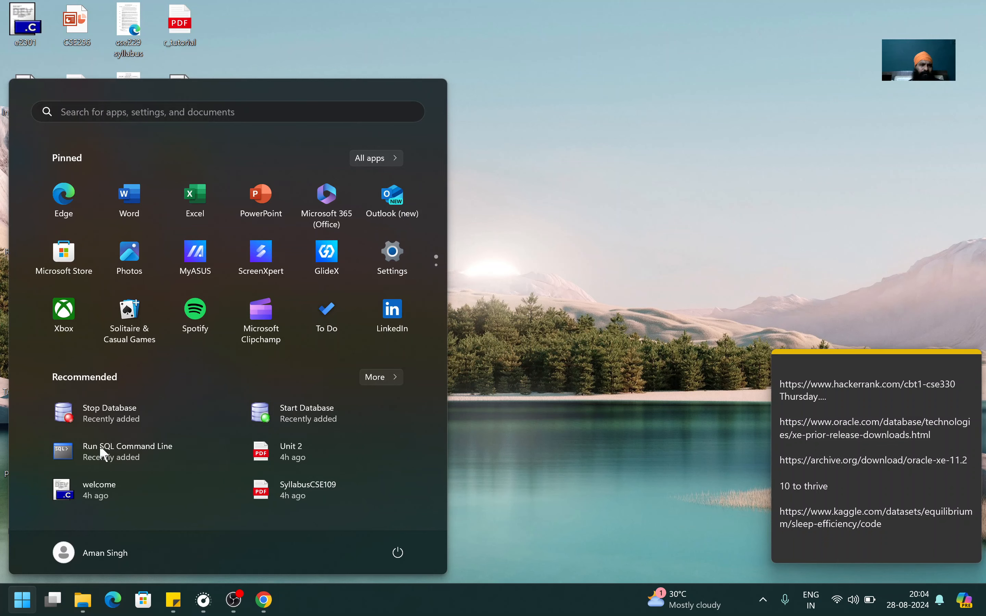
Launch the Get Started With Oracle Database 11g Express Edition shortcut and go to Application Express.
{"action": "left_click", "coordinate": [590, 280]}
{"action": "left_click", "coordinate": [181, 398]}
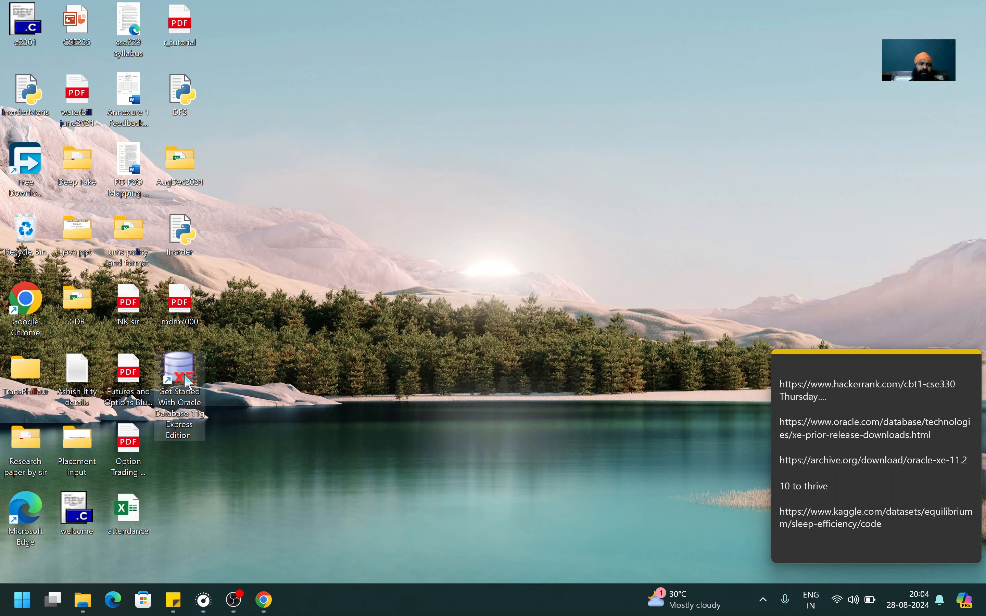
{"action": "double_click", "coordinate": [187, 381]}
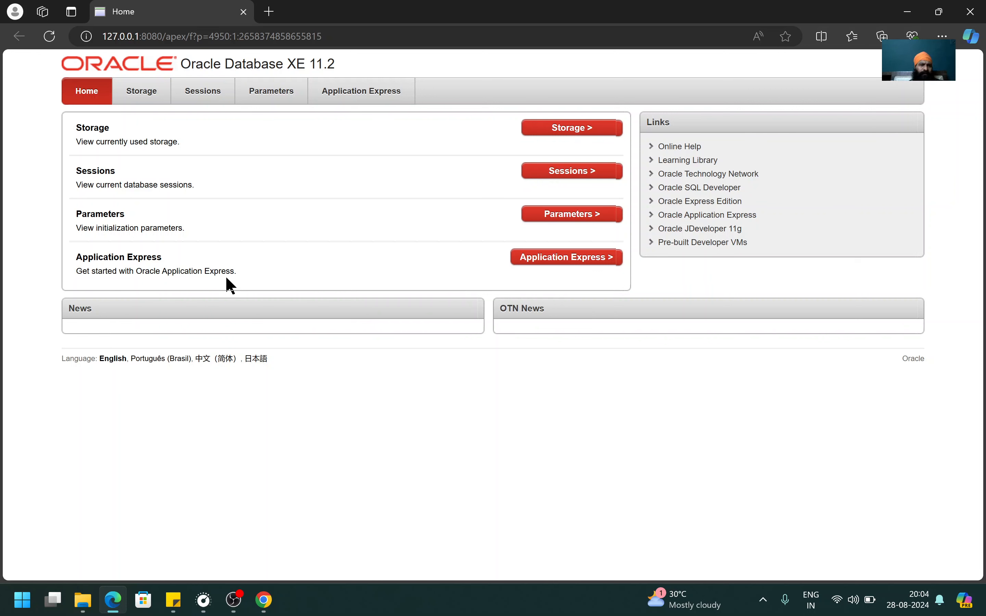
{"action": "left_click", "coordinate": [579, 261]}
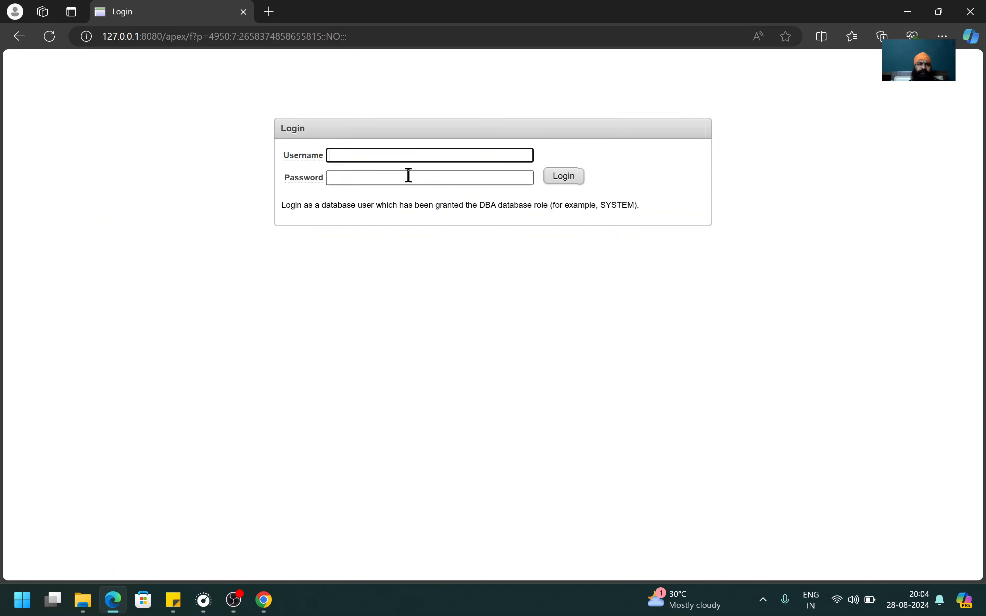
Log in to the XE console as user system with its password.
{"action": "type", "text": "system"}
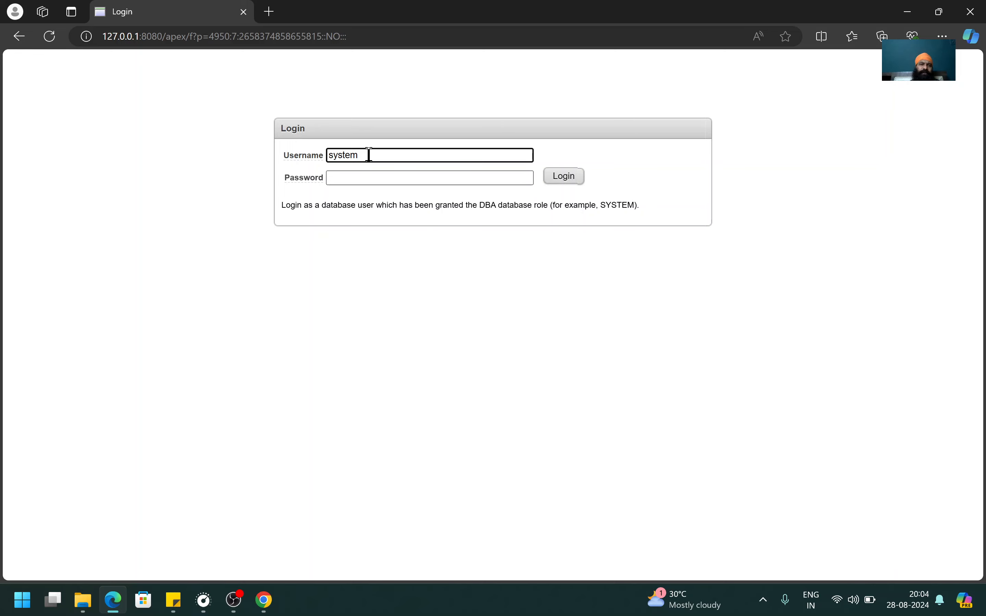
{"action": "key", "text": "Tab"}
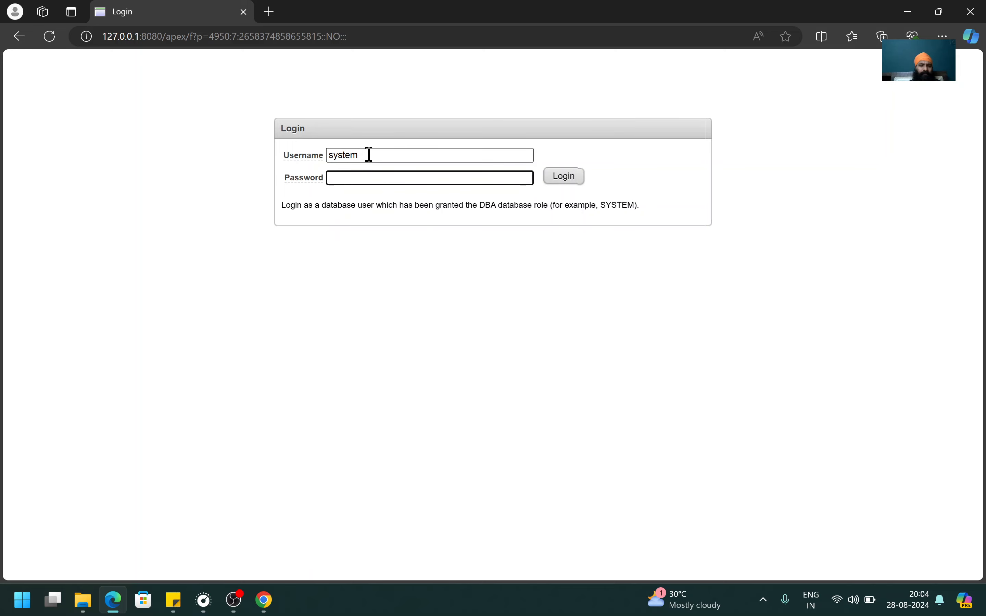
{"action": "type", "text": "123"}
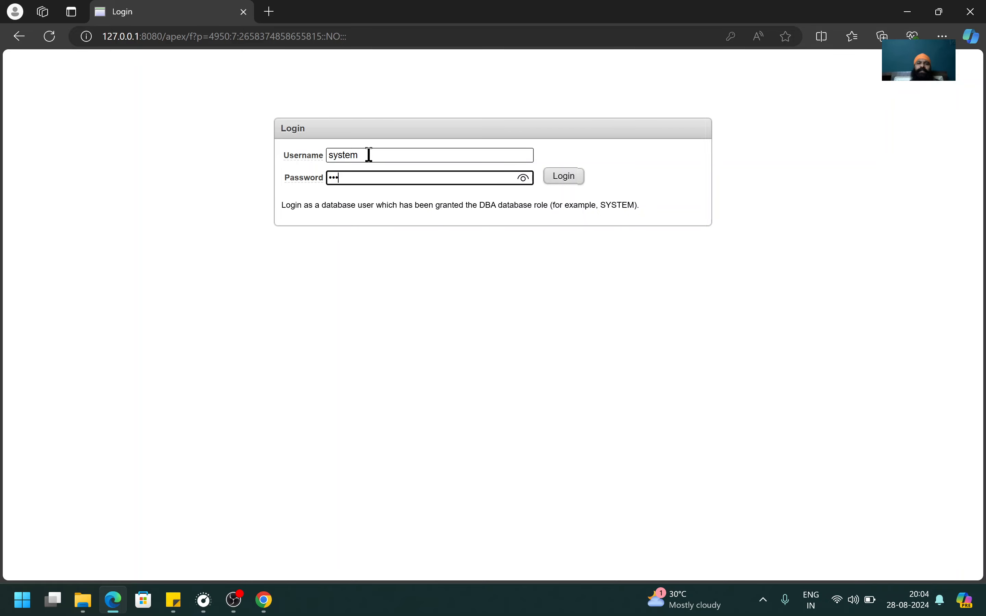
{"action": "left_click", "coordinate": [565, 178]}
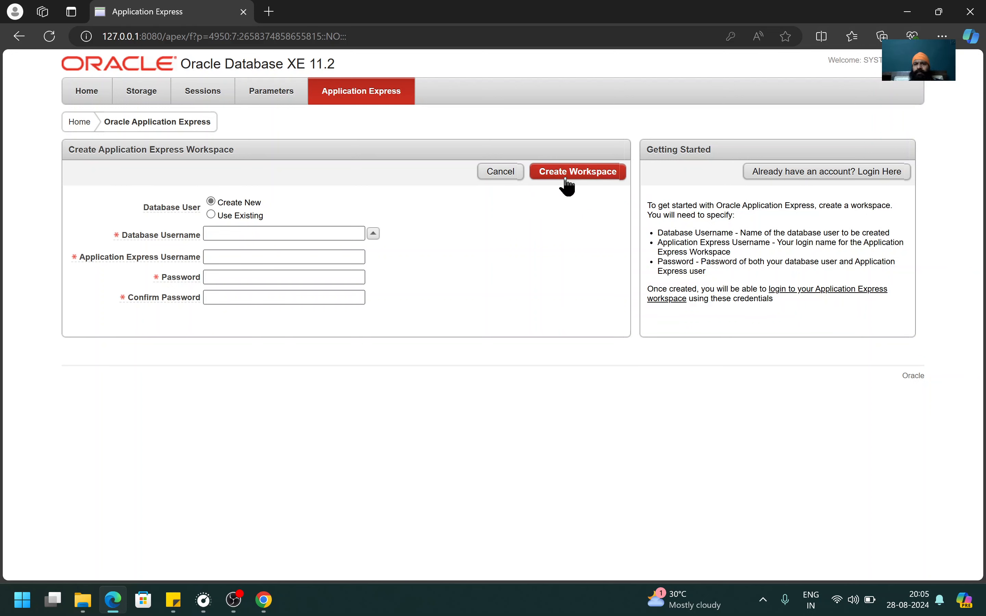
Create a workspace with database username Aman, APEX username Aman and a confirmed password.
{"action": "left_click", "coordinate": [277, 232]}
{"action": "left_click", "coordinate": [263, 235]}
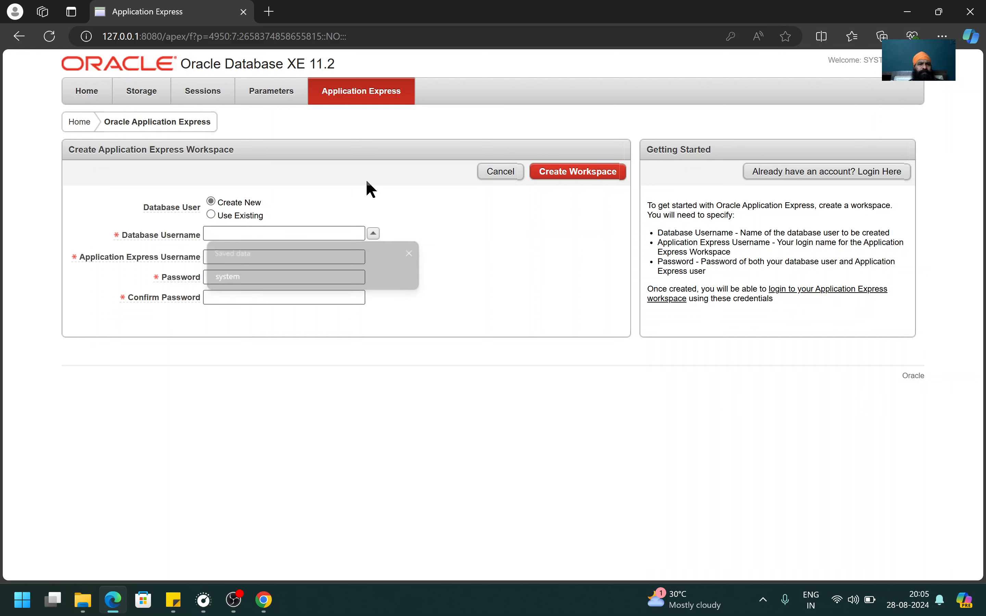
{"action": "left_click", "coordinate": [278, 233]}
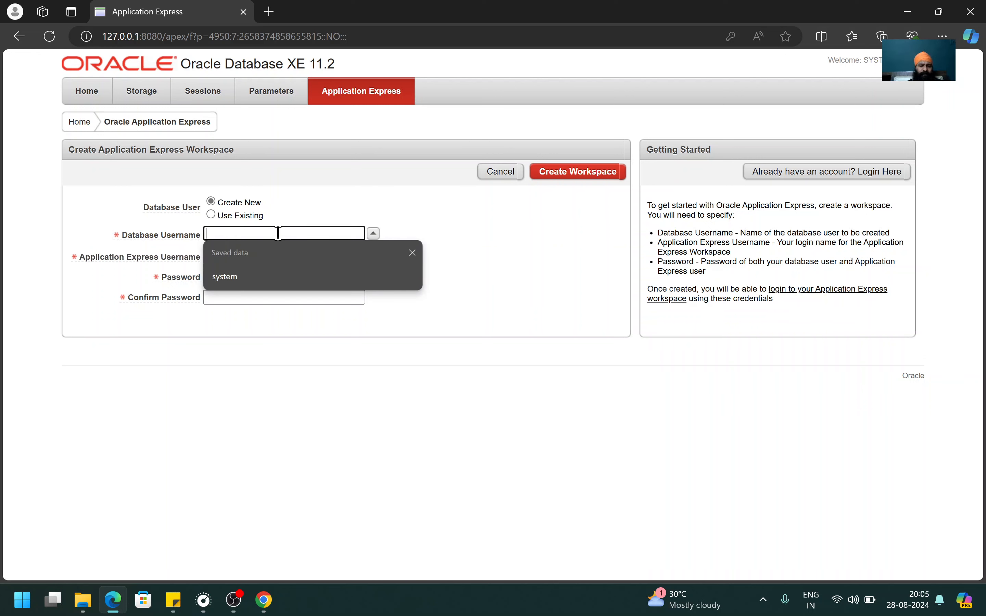
{"action": "type", "text": "Aman"}
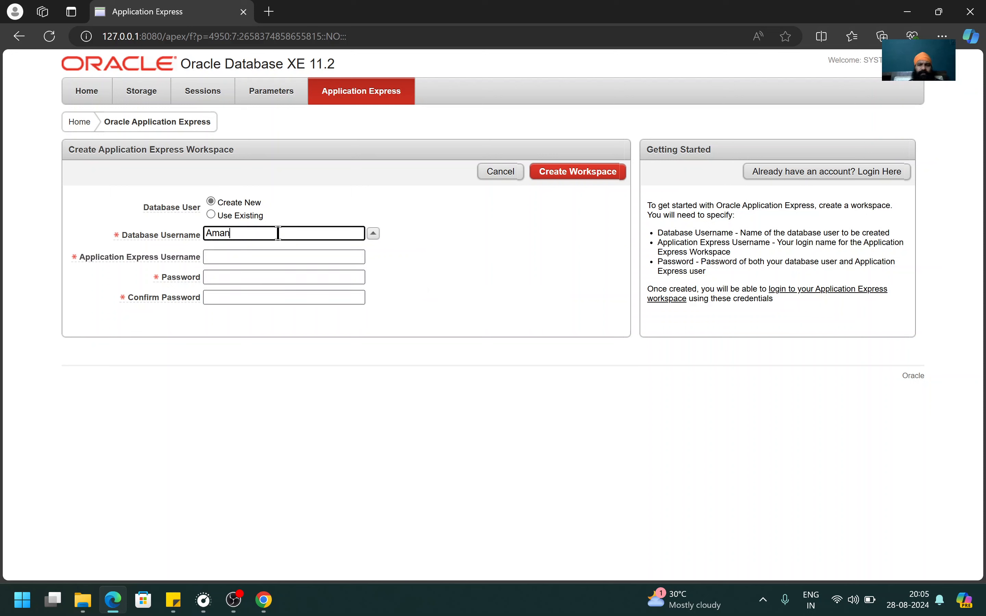
{"action": "key", "text": "Tab"}
{"action": "key", "text": "Tab"}
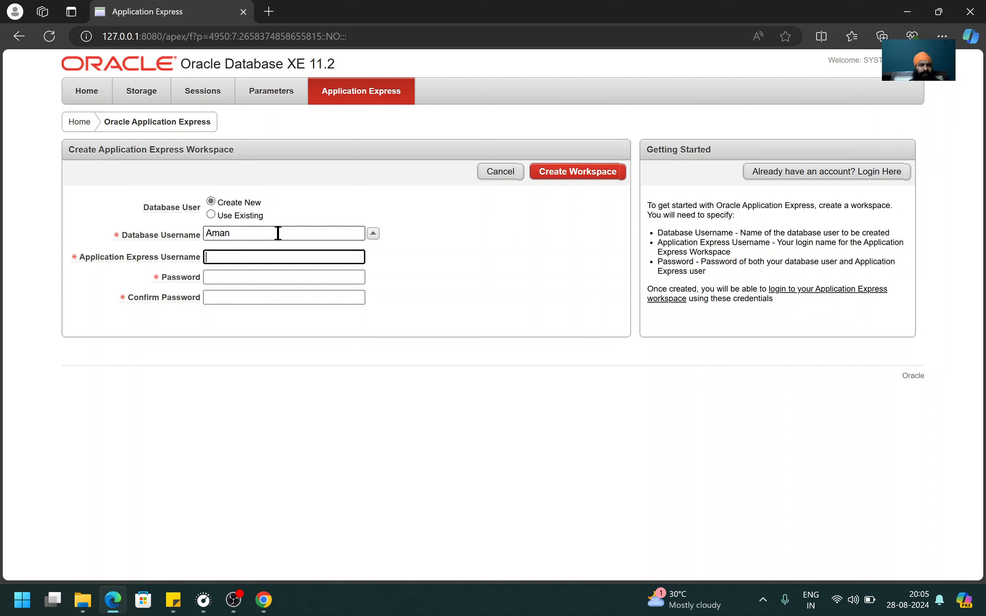
{"action": "type", "text": "Aman"}
{"action": "key", "text": "Tab"}
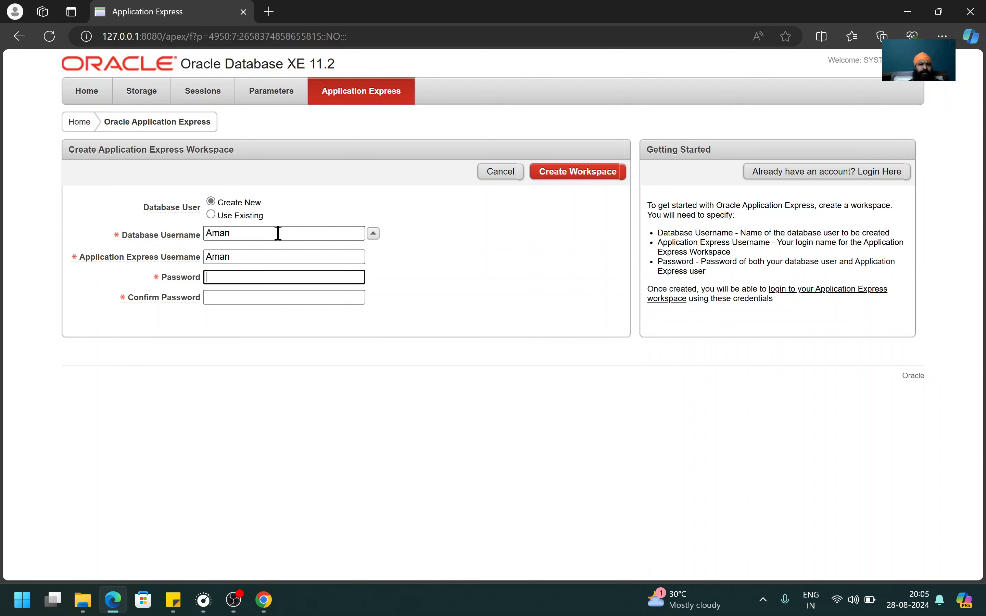
{"action": "type", "text": "123"}
{"action": "key", "text": "Tab"}
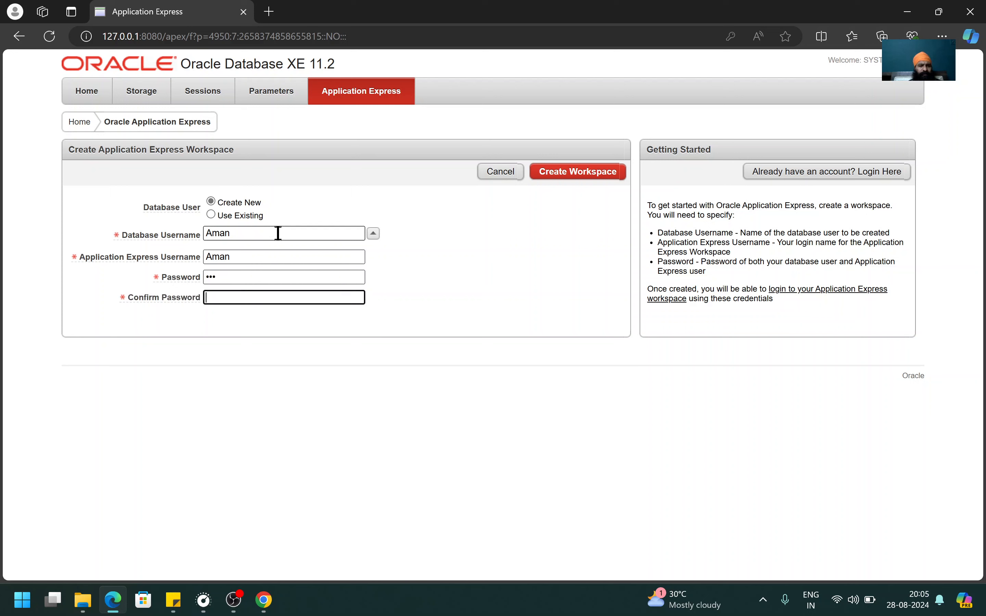
{"action": "type", "text": "123"}
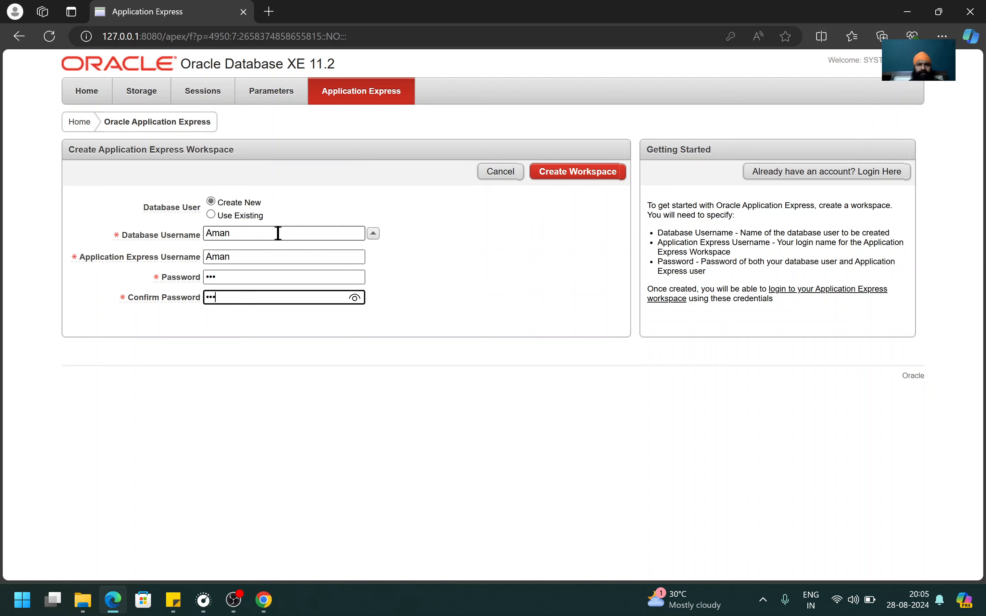
{"action": "left_click", "coordinate": [579, 175]}
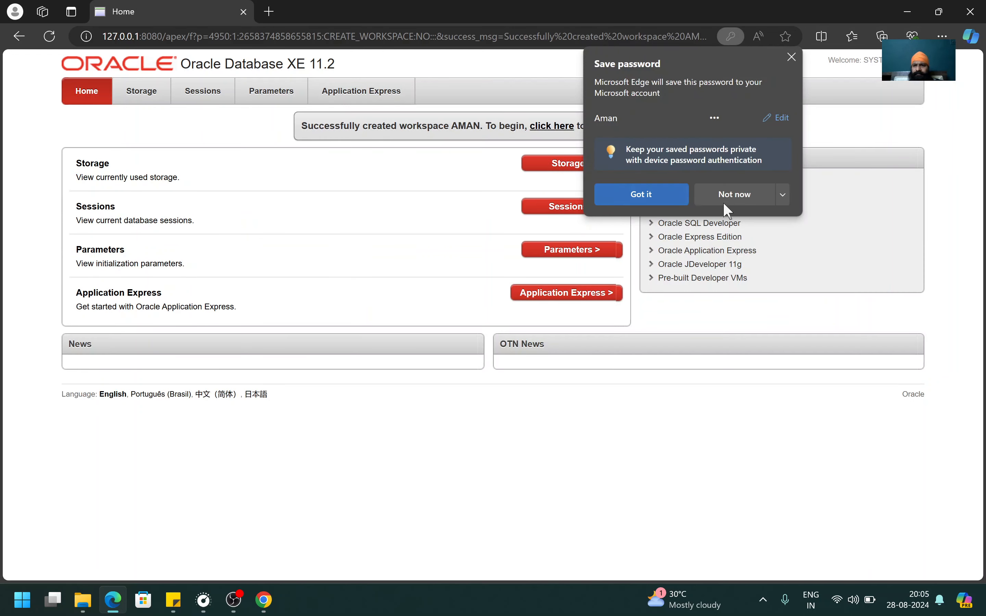
Dismiss the save-password prompt and log in to the AMAN workspace with its password.
{"action": "left_click", "coordinate": [735, 194]}
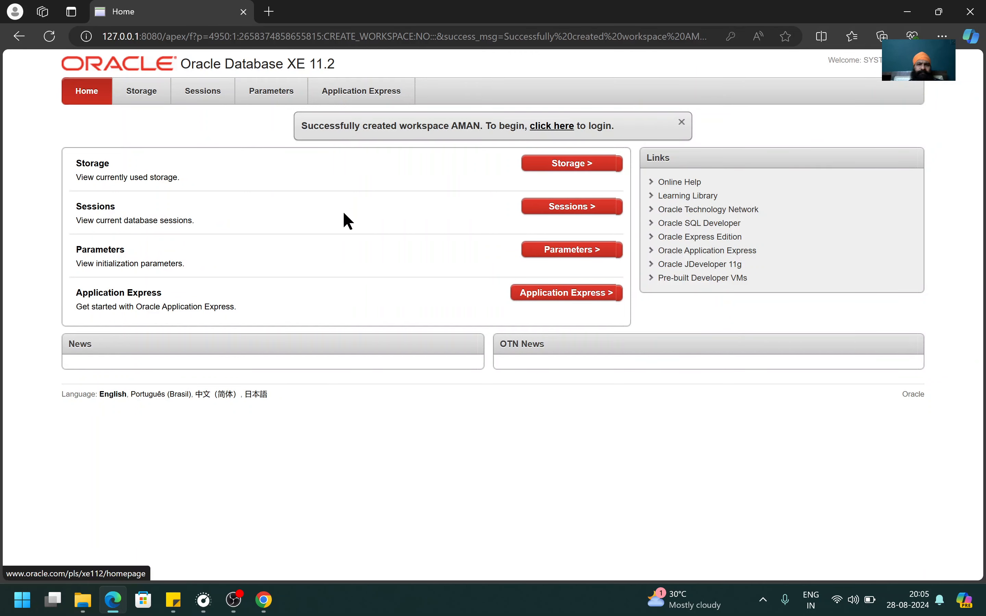
{"action": "left_click", "coordinate": [561, 297]}
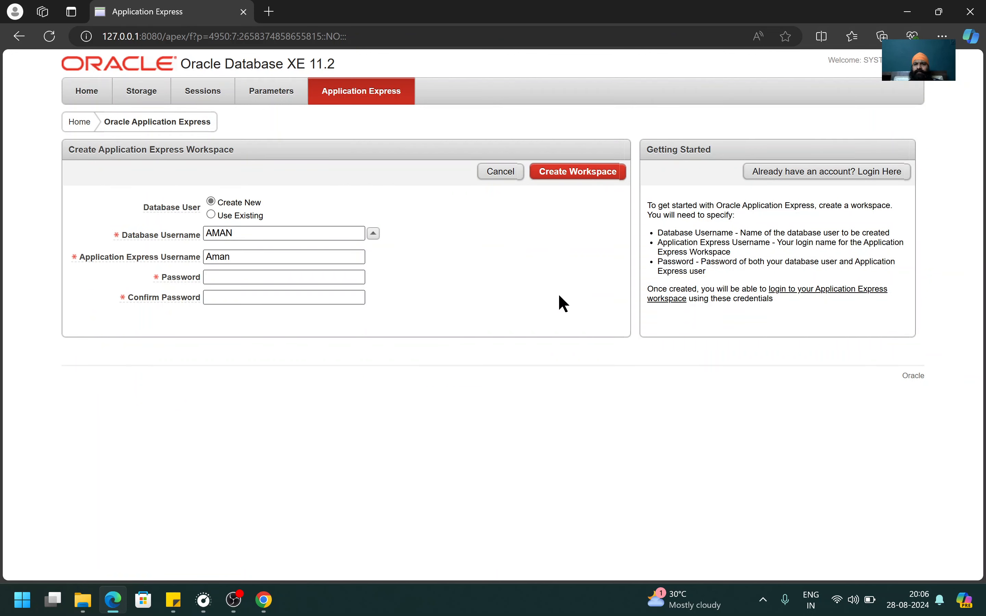
{"action": "left_click", "coordinate": [801, 178]}
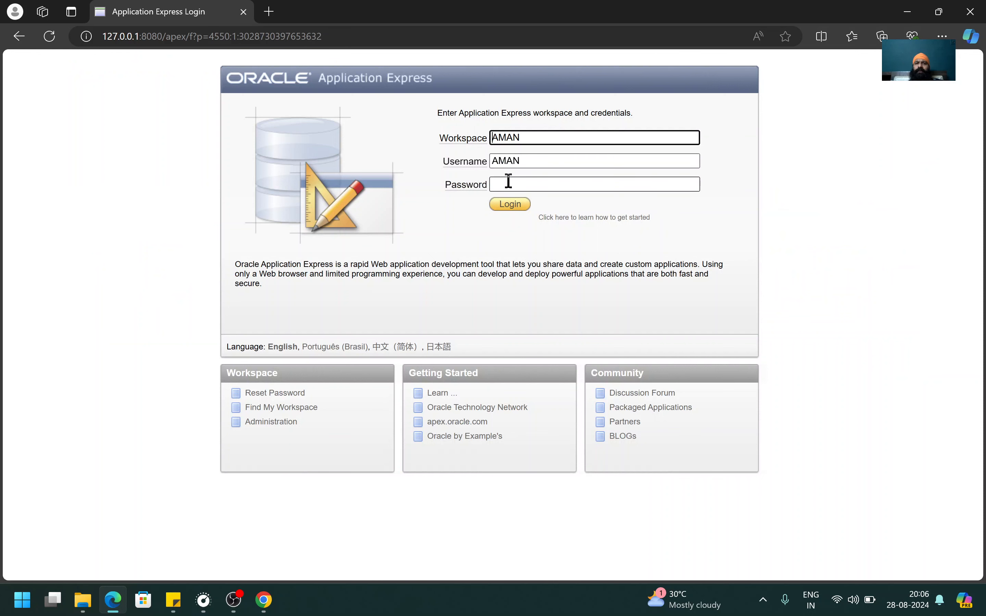
{"action": "left_click", "coordinate": [508, 180]}
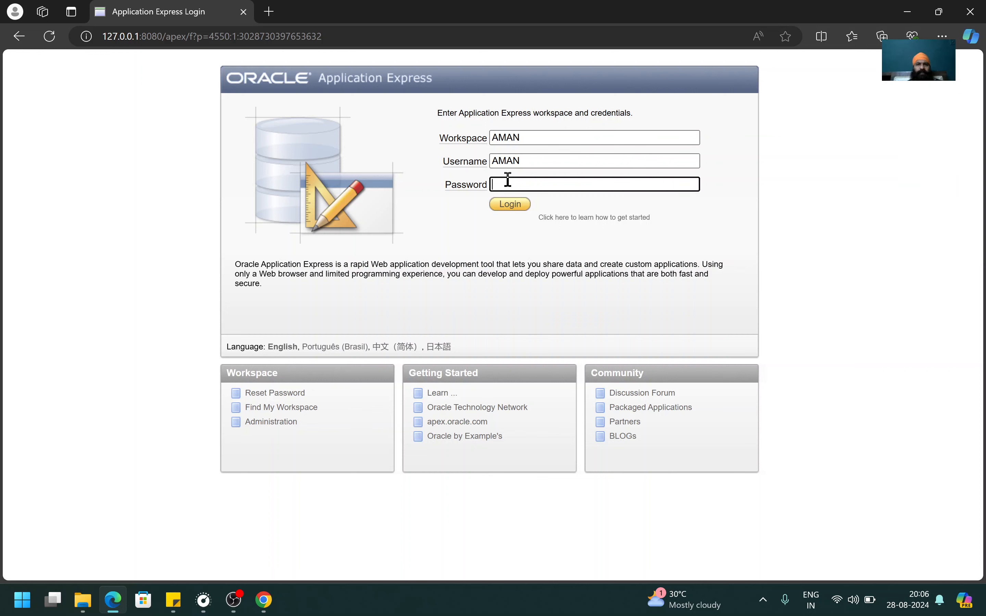
{"action": "type", "text": "••"}
{"action": "left_click", "coordinate": [509, 204]}
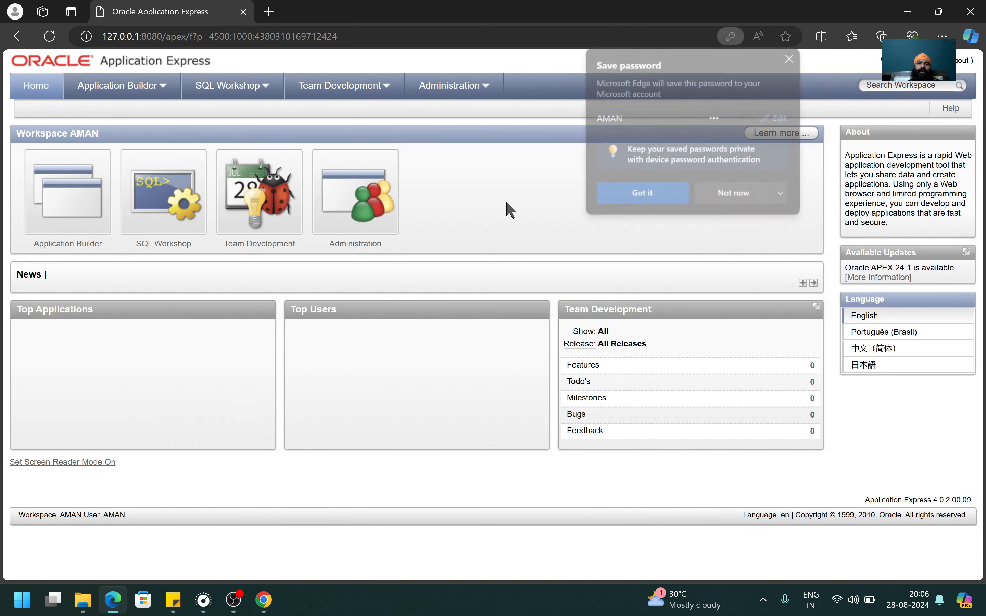
Dismiss the save-password prompt and open the SQL Commands editor in SQL Workshop.
{"action": "left_click", "coordinate": [744, 201]}
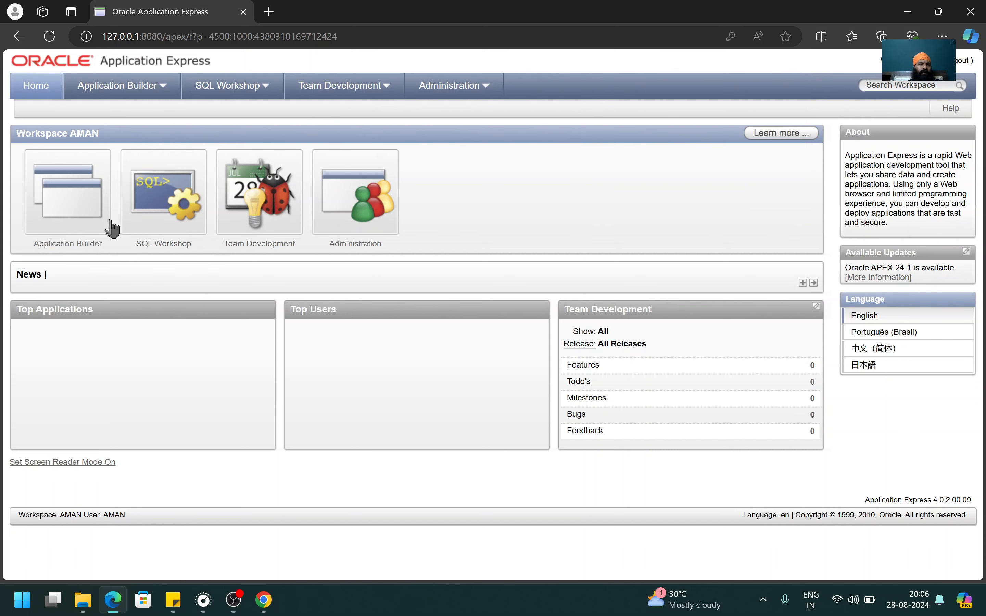
{"action": "left_click", "coordinate": [161, 195]}
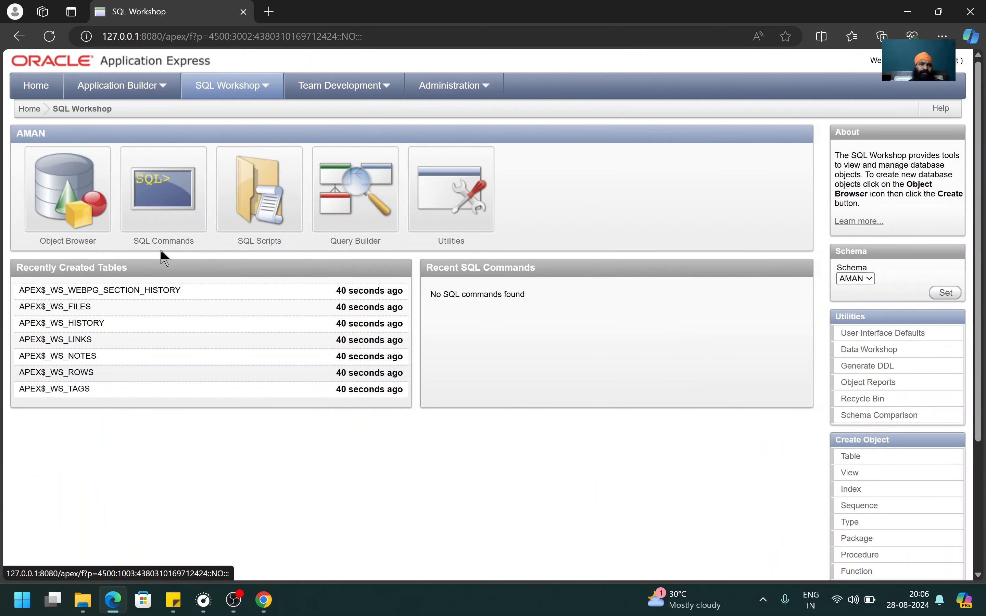
{"action": "left_click", "coordinate": [167, 222]}
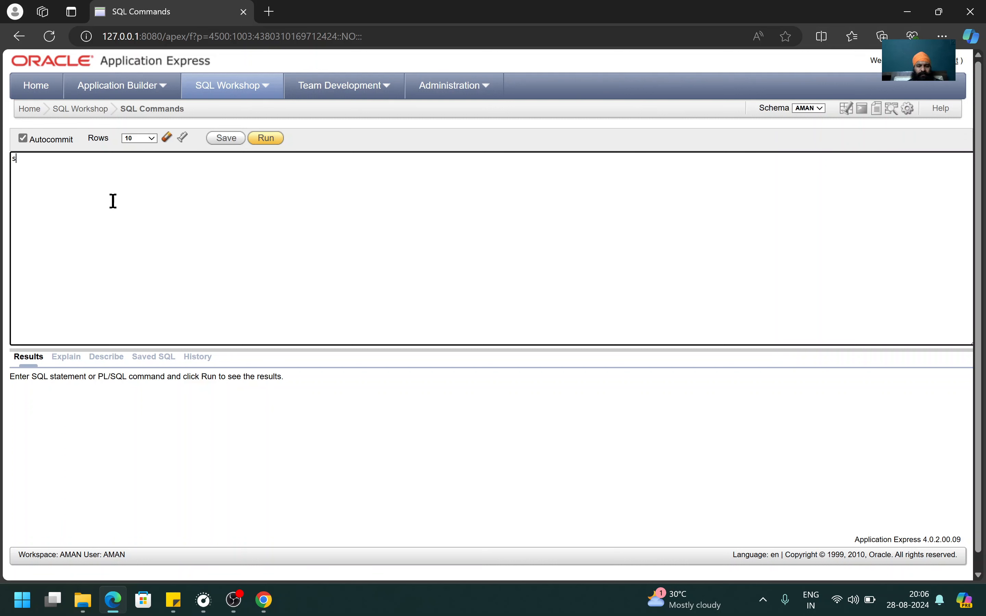
Run select * from tab; and review the first 10 tables and the more-rows note.
{"action": "type", "text": "select * from tab;"}
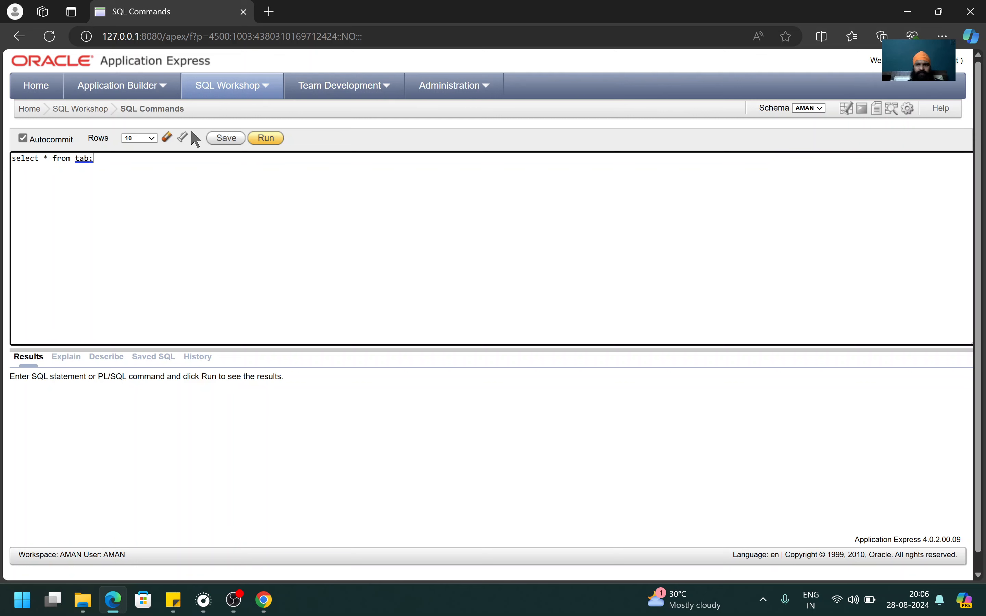
{"action": "left_click_drag", "start_coordinate": [130, 170], "coordinate": [4, 179]}
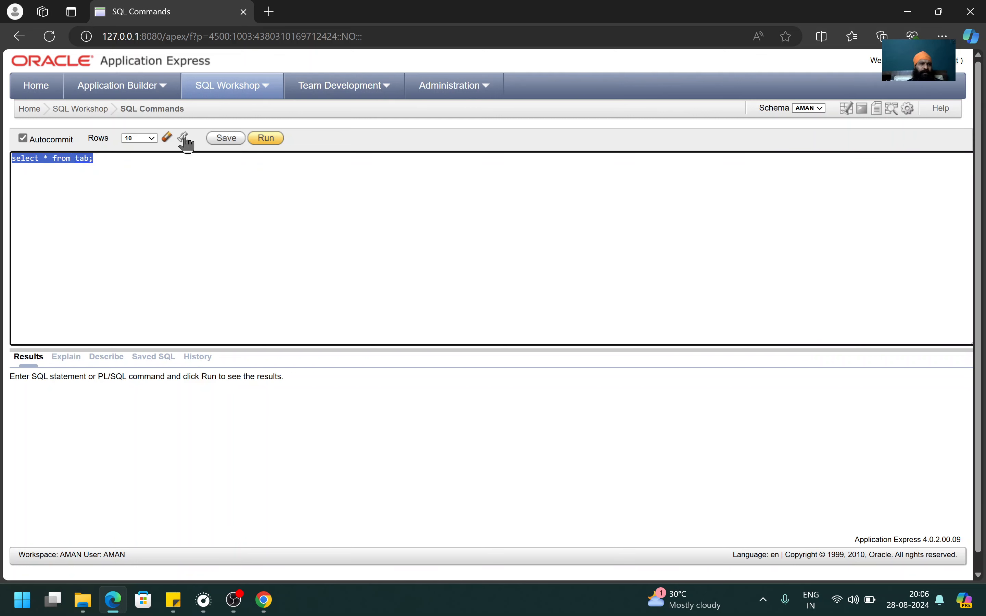
{"action": "left_click", "coordinate": [261, 141]}
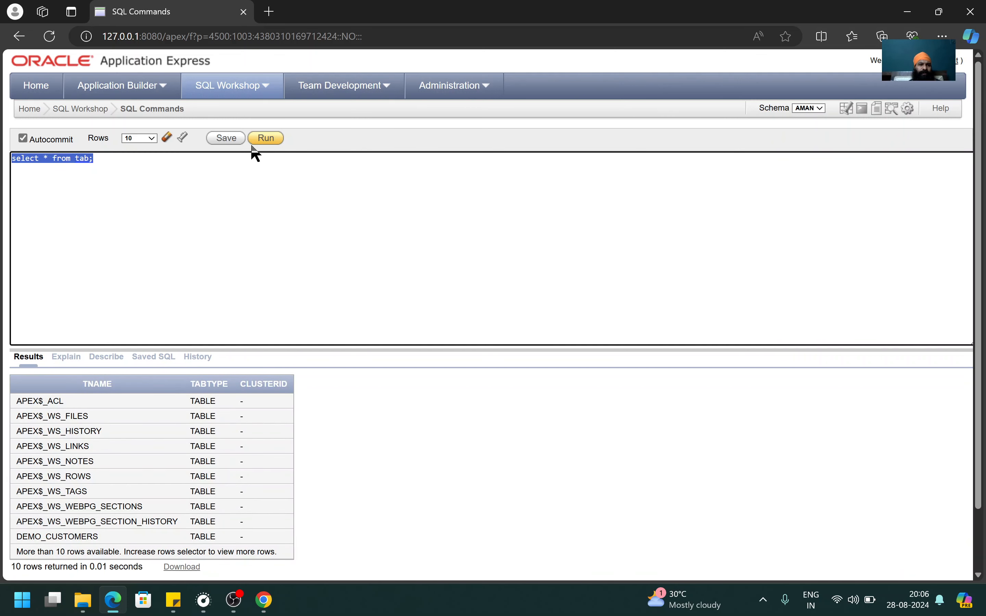
{"action": "scroll", "coordinate": [141, 468], "scroll_direction": "down", "scroll_amount": 3}
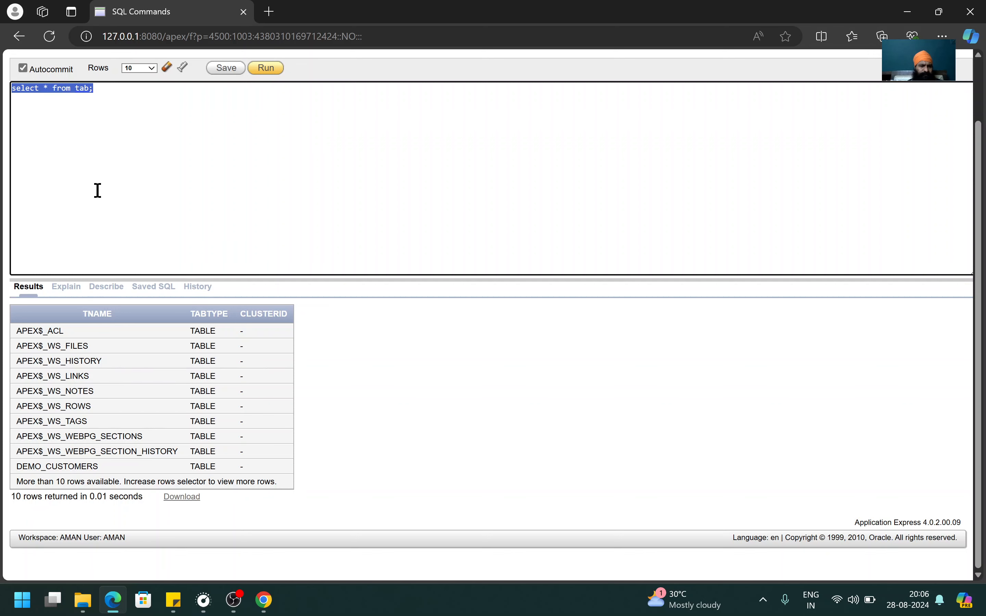
{"action": "scroll", "coordinate": [122, 355], "scroll_direction": "up", "scroll_amount": 2}
{"action": "scroll", "coordinate": [130, 359], "scroll_direction": "down", "scroll_amount": 2}
{"action": "left_click_drag", "start_coordinate": [54, 483], "coordinate": [272, 481]}
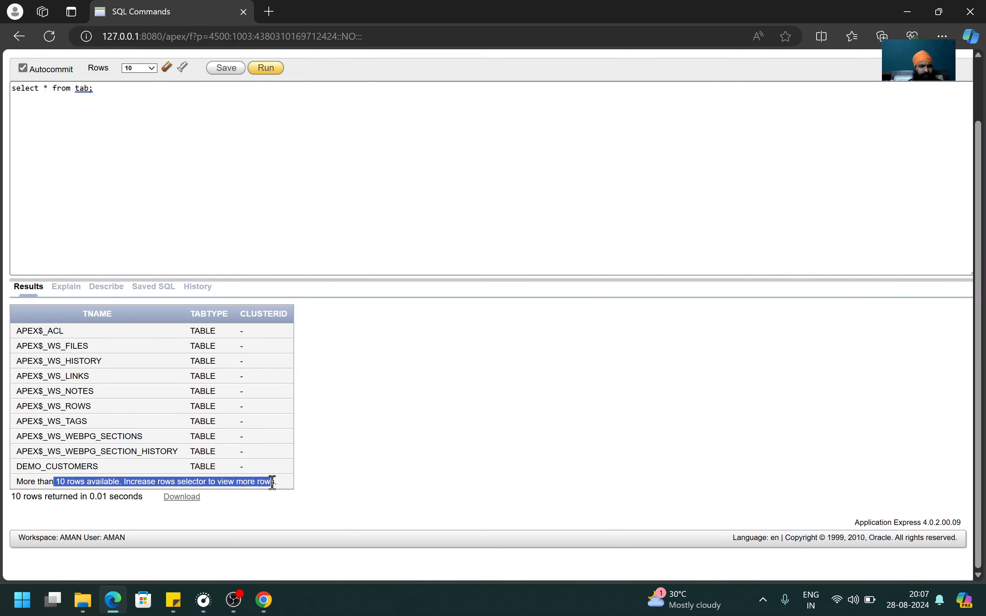
Set Rows to 100 and rerun select * from tab to list all 17 tables.
{"action": "left_click", "coordinate": [148, 69]}
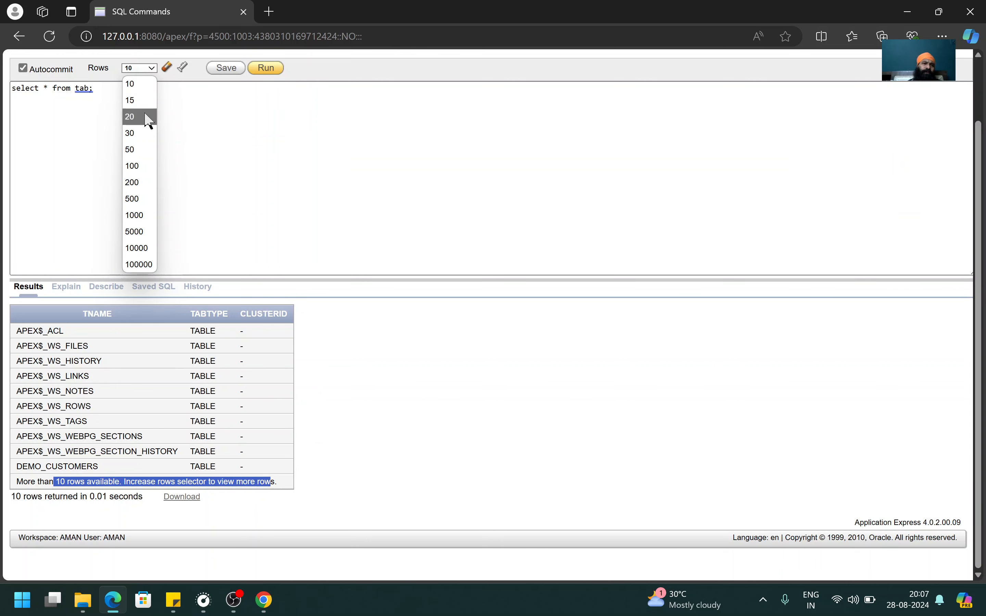
{"action": "left_click", "coordinate": [146, 170]}
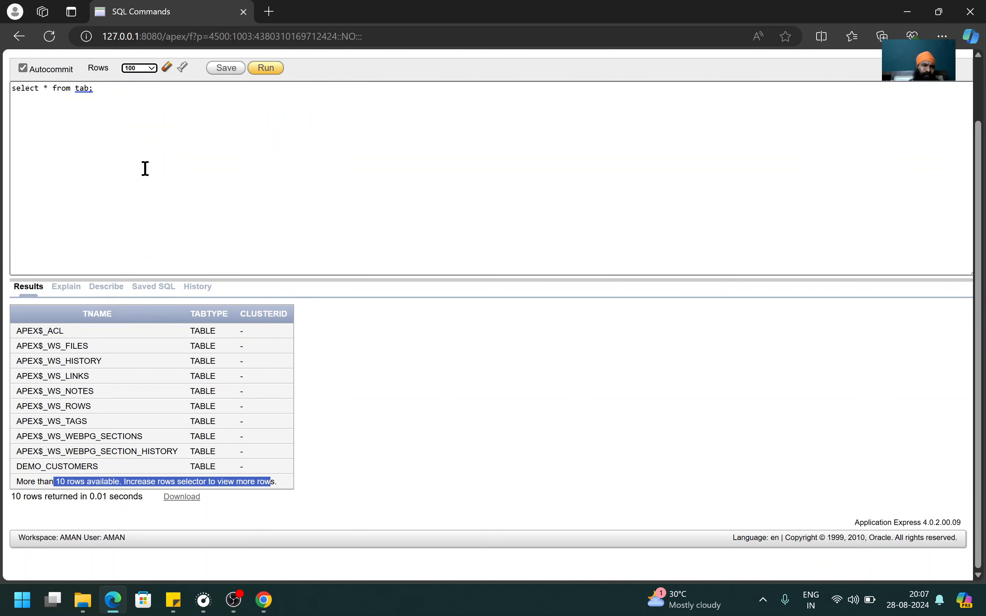
{"action": "left_click_drag", "start_coordinate": [116, 89], "coordinate": [9, 87]}
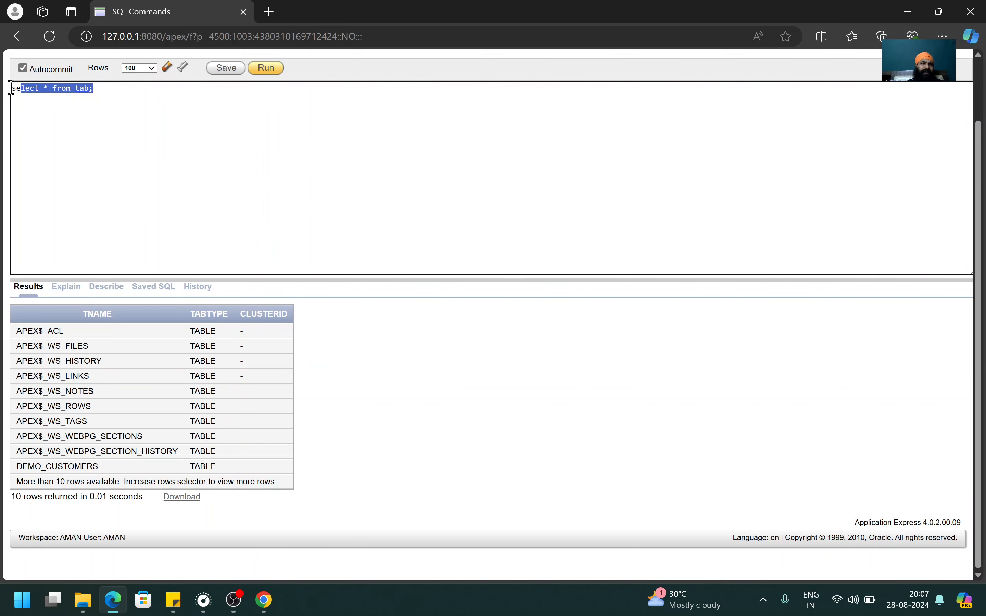
{"action": "left_click", "coordinate": [266, 69]}
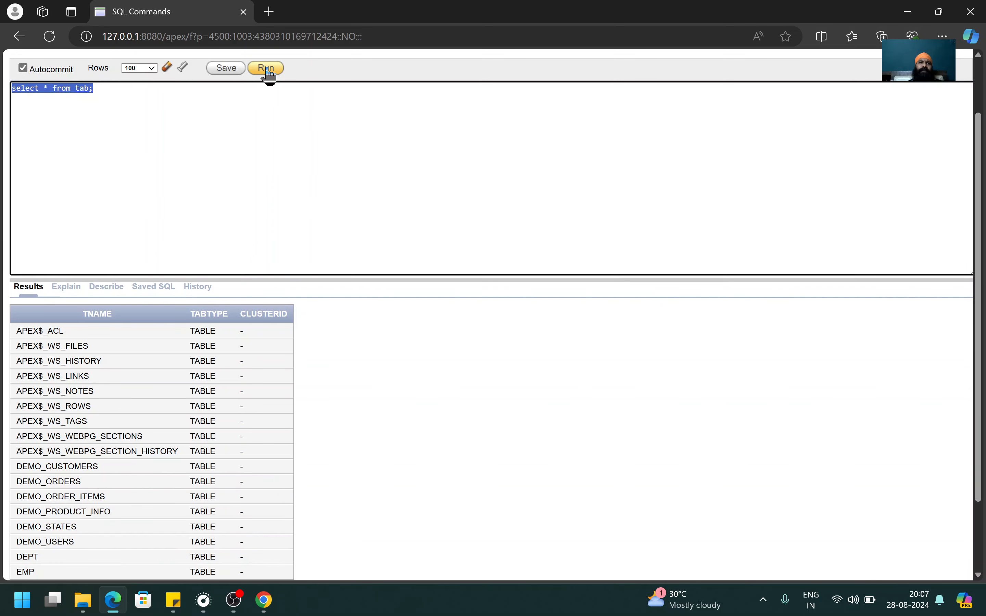
{"action": "scroll", "coordinate": [232, 434], "scroll_direction": "down", "scroll_amount": 2}
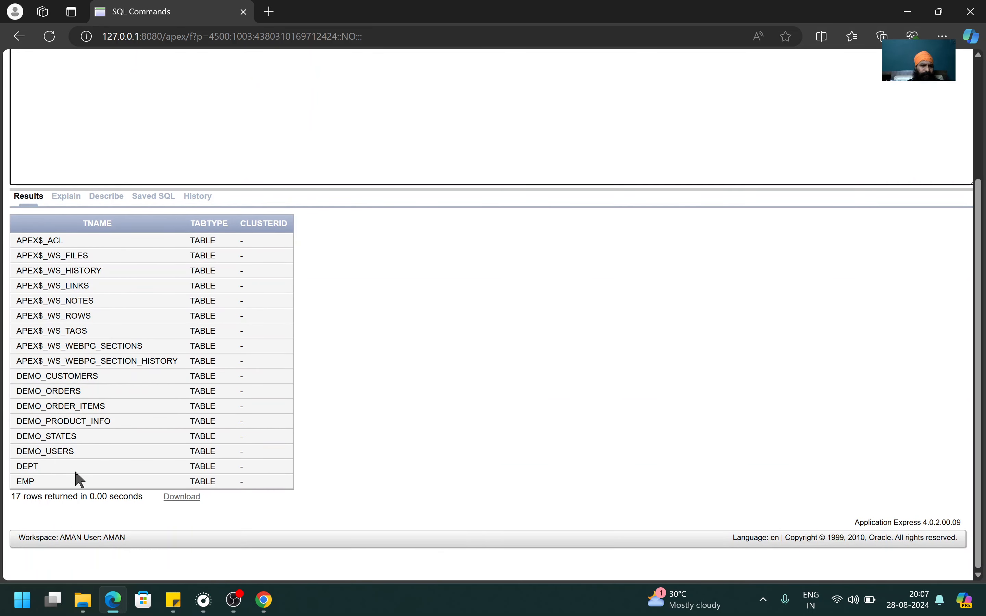
Highlight the DEPT and EMP table names in the query results.
{"action": "left_click_drag", "start_coordinate": [22, 481], "coordinate": [34, 482]}
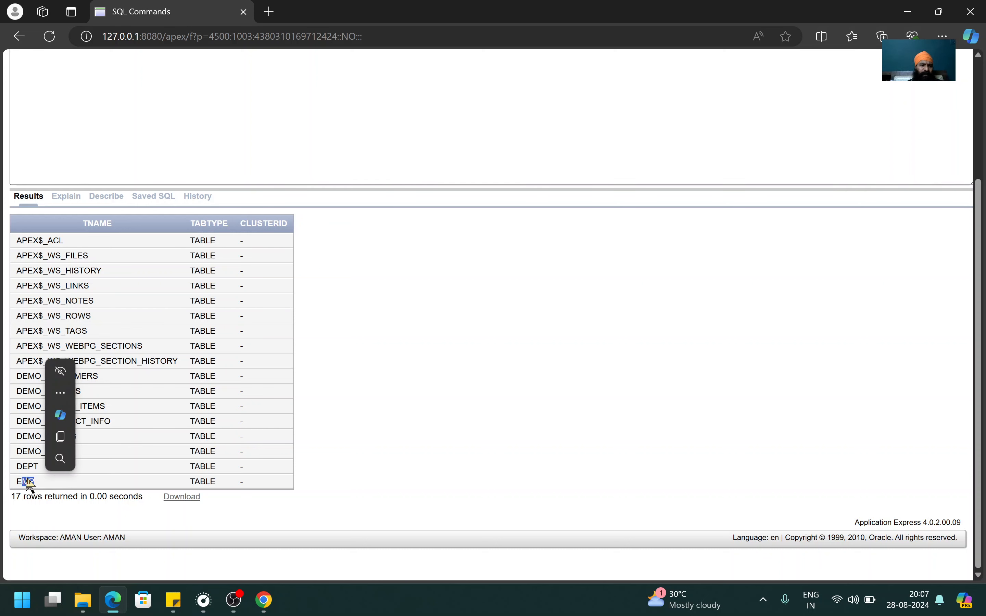
{"action": "double_click", "coordinate": [27, 465]}
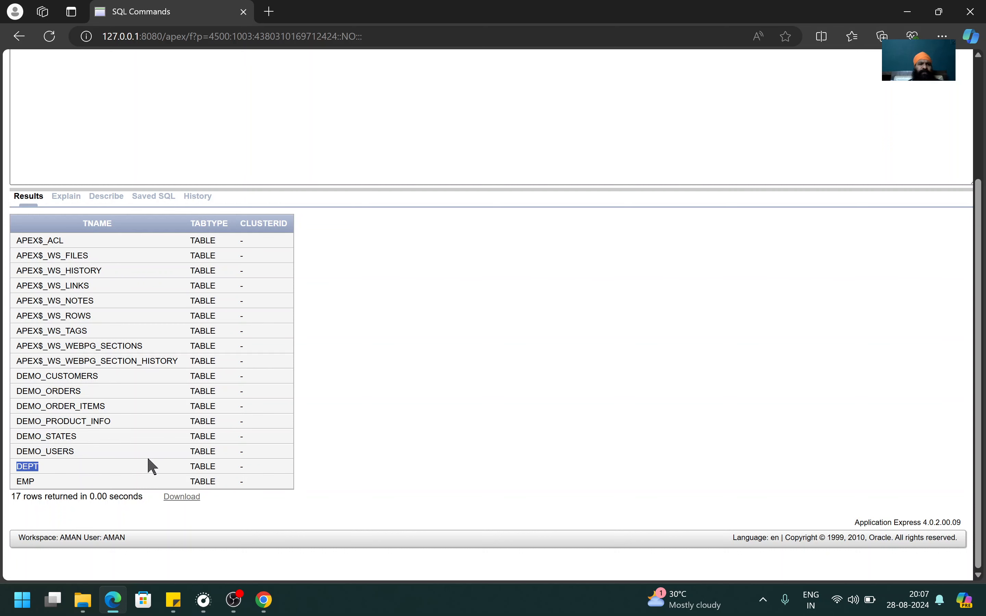
{"action": "left_click", "coordinate": [25, 482]}
{"action": "double_click", "coordinate": [25, 482]}
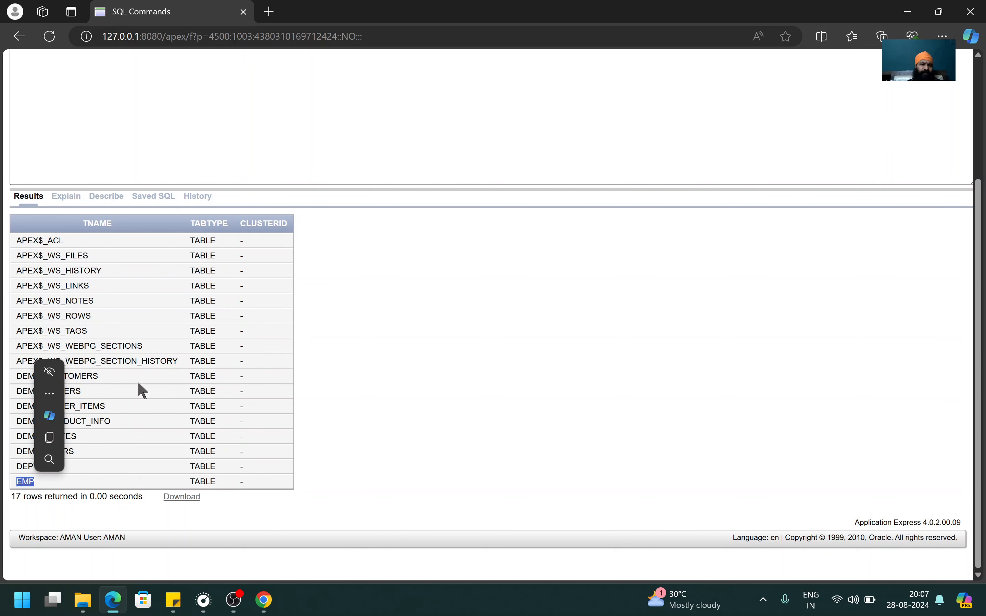
{"action": "scroll", "coordinate": [324, 332], "scroll_direction": "up", "scroll_amount": 5}
{"action": "scroll", "coordinate": [324, 332], "scroll_direction": "down", "scroll_amount": 1}
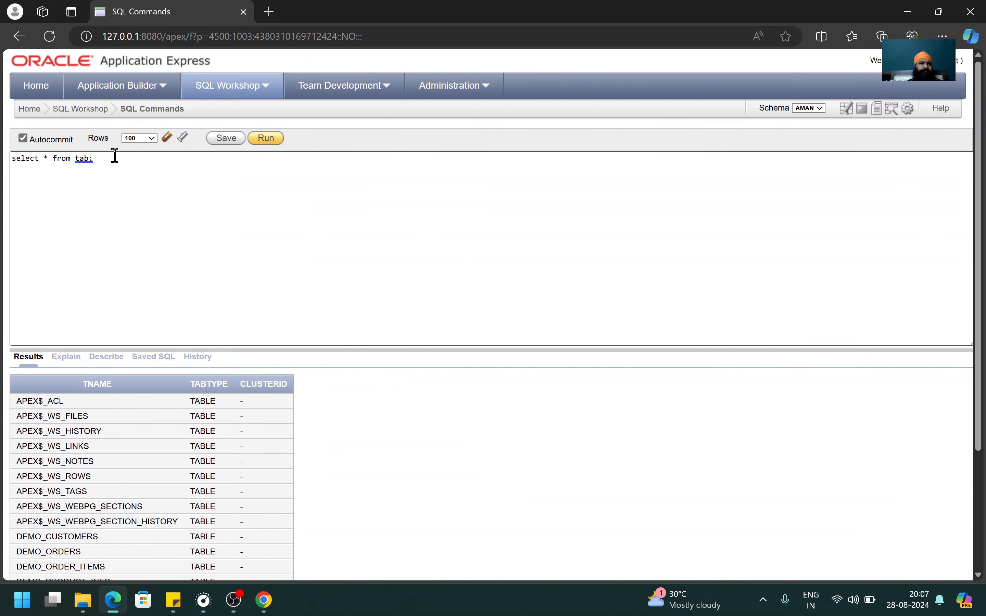
Change the query to select * from emp; and run it, showing the 14 employee rows.
{"action": "double_click", "coordinate": [83, 160]}
{"action": "type", "text": "emp"}
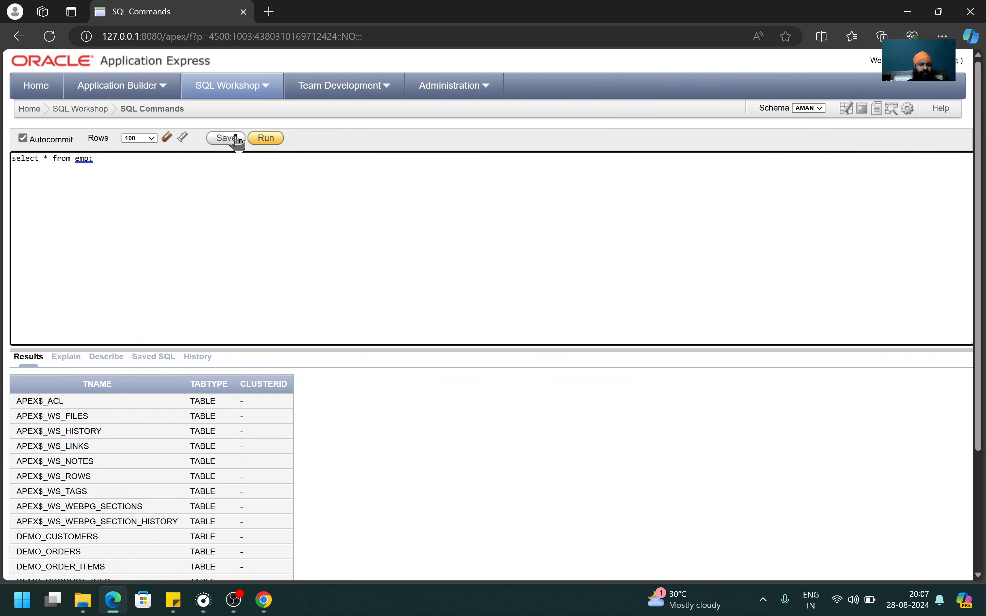
{"action": "left_click", "coordinate": [274, 141]}
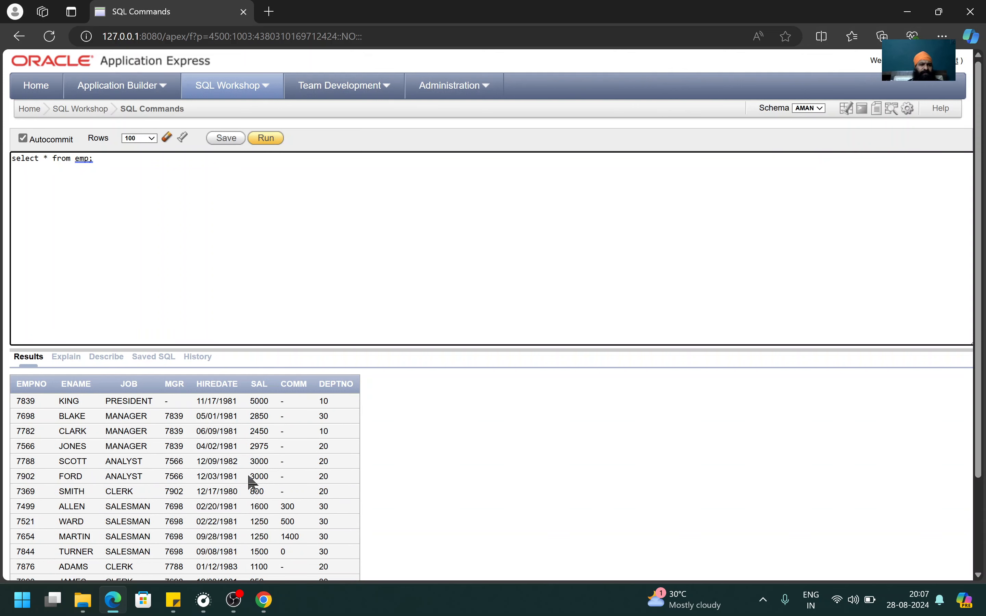
{"action": "scroll", "coordinate": [251, 481], "scroll_direction": "down", "scroll_amount": 3}
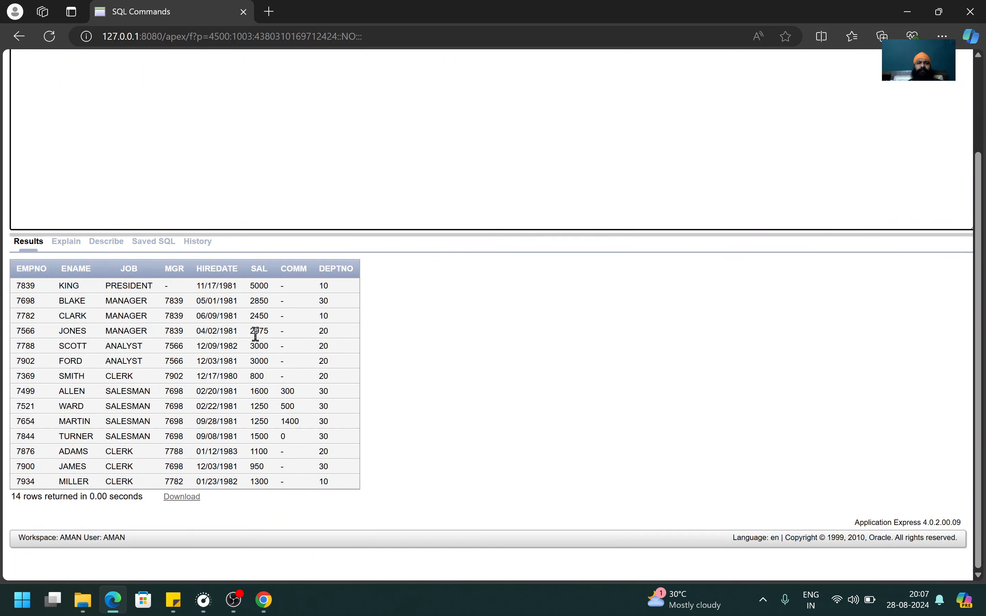
{"action": "scroll", "coordinate": [255, 334], "scroll_direction": "up", "scroll_amount": 3}
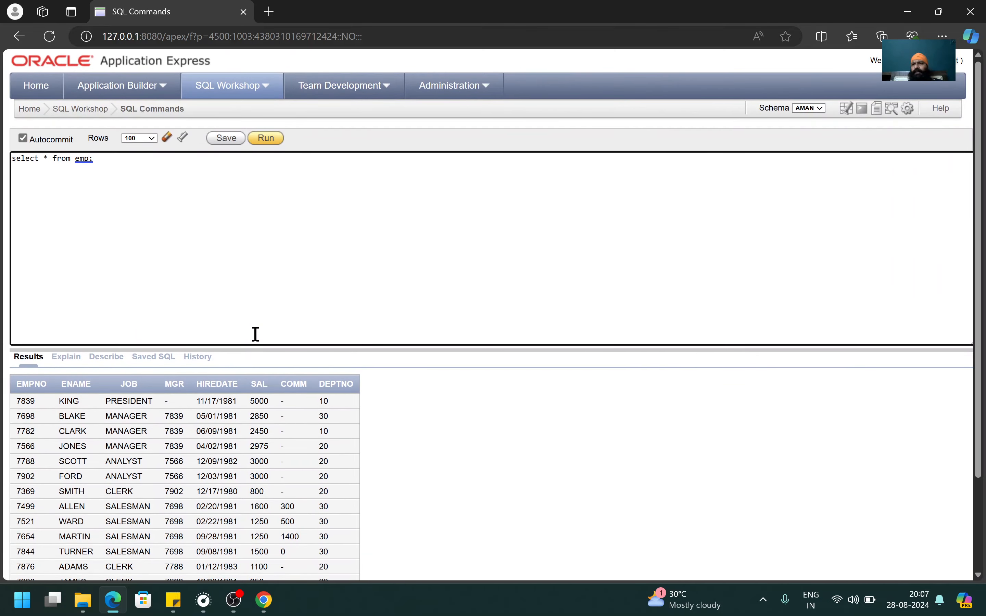